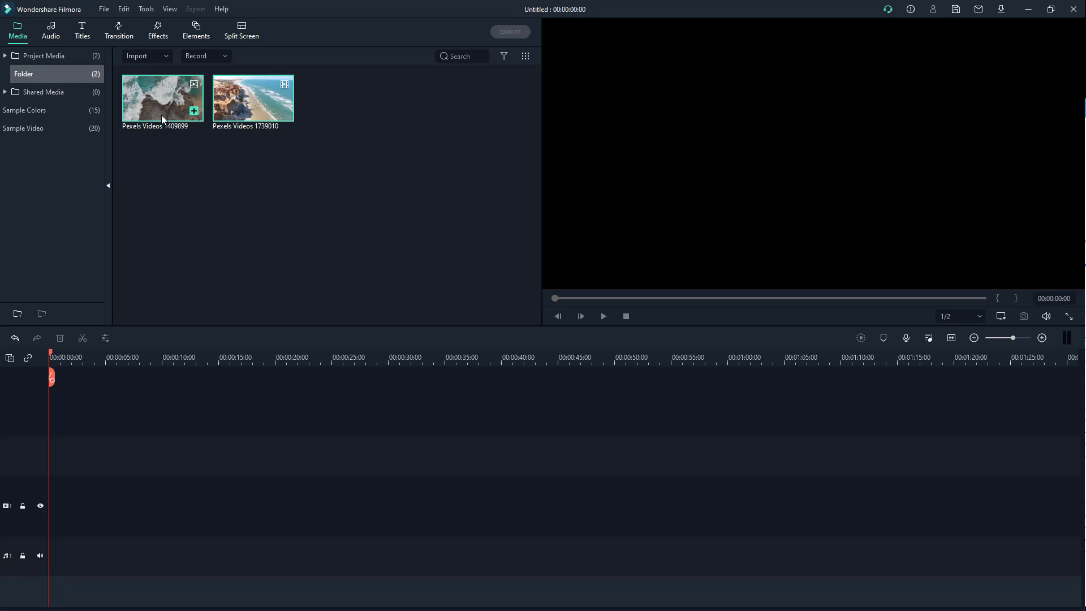
Place both Pexels clips back to back at the start of the first video track, matching the project to the media at 3840 x 2160 25fps
left_click_drag(162, 115, 33, 513)
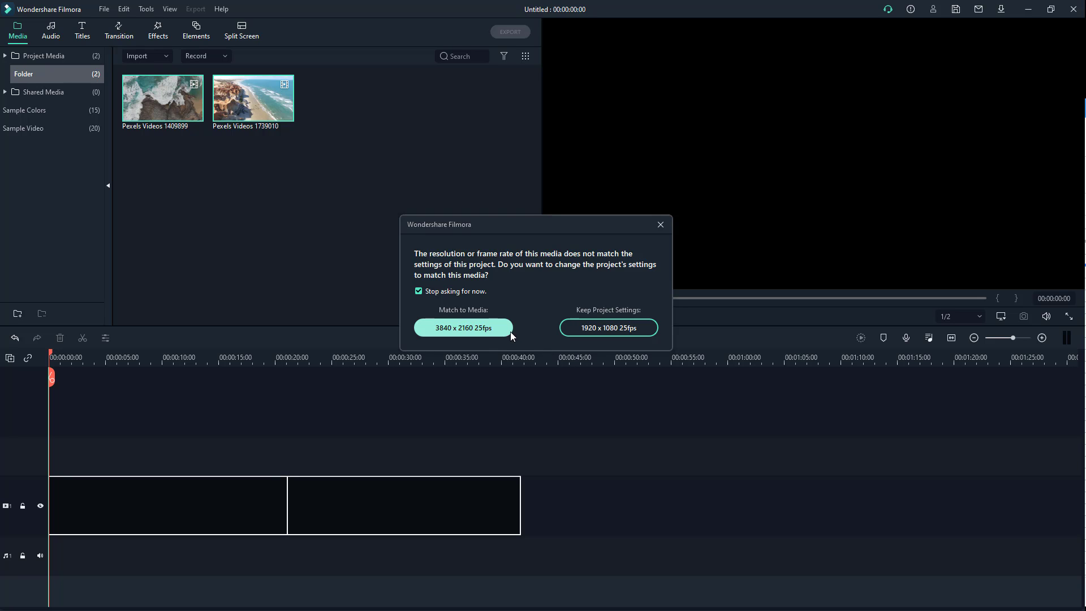
left_click(489, 329)
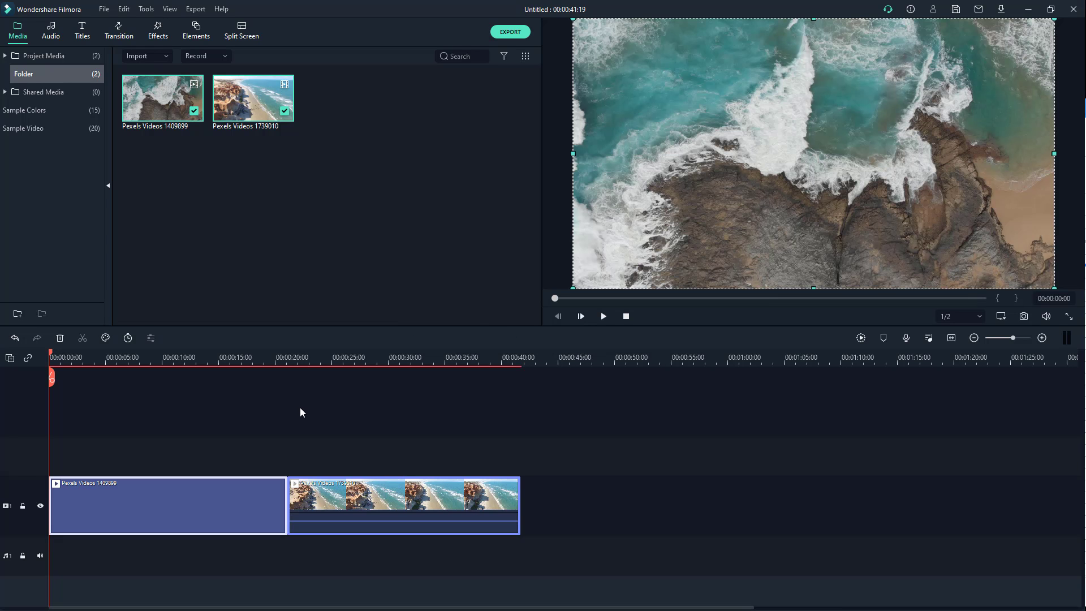
left_click_drag(222, 359, 312, 370)
Play the timeline across the cut between the two clips to examine the change without a transition
left_click(474, 356)
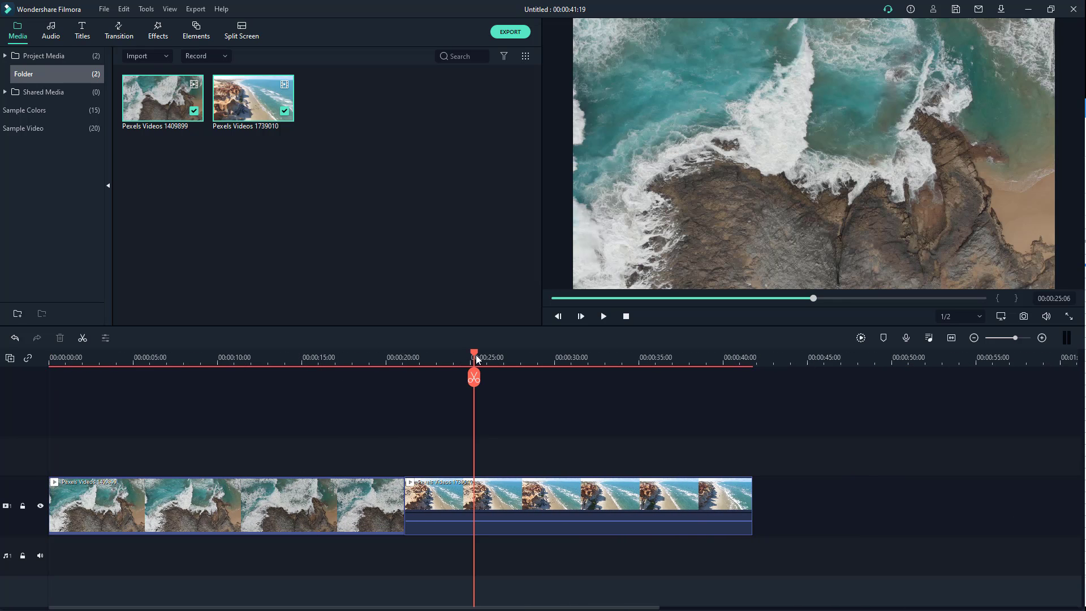
left_click(337, 355)
key("space")
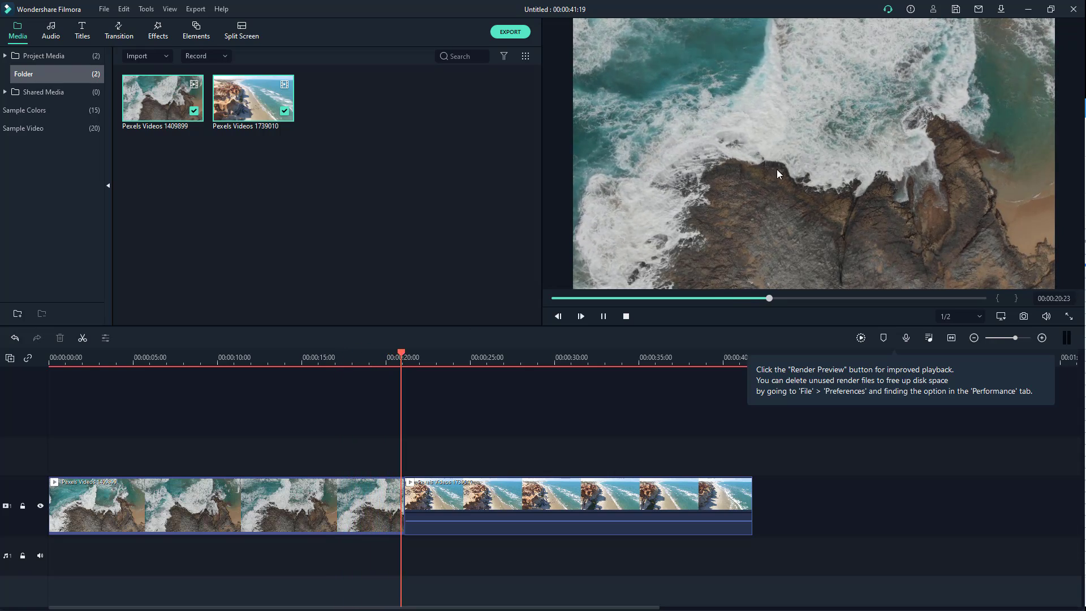
key("space")
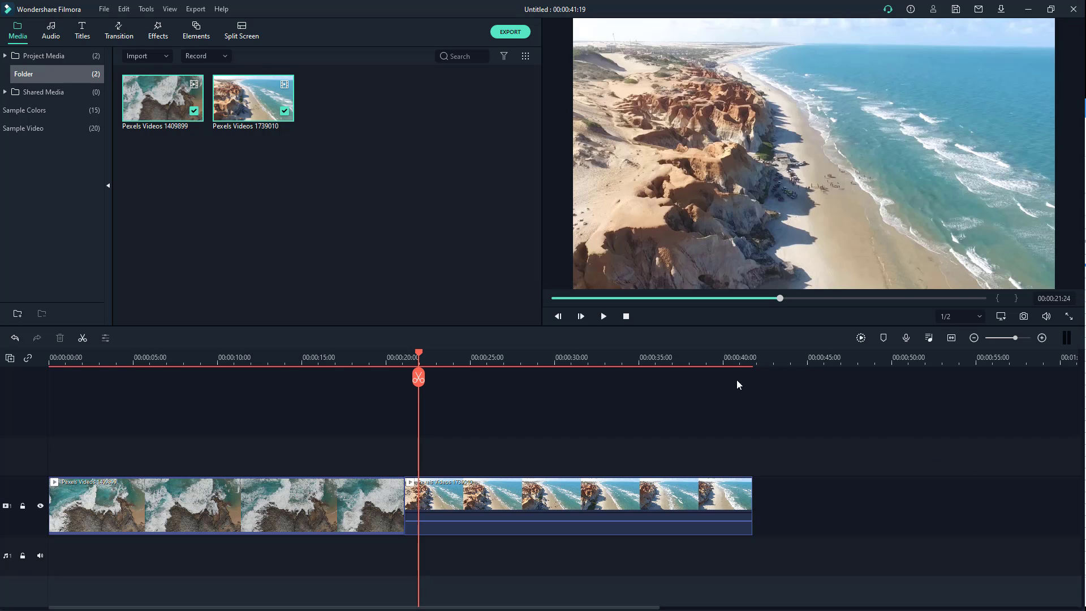
Browse the included transitions, including the 3D, Warp and Speed Blur categories, and preview Blurry Cross 1
left_click(118, 32)
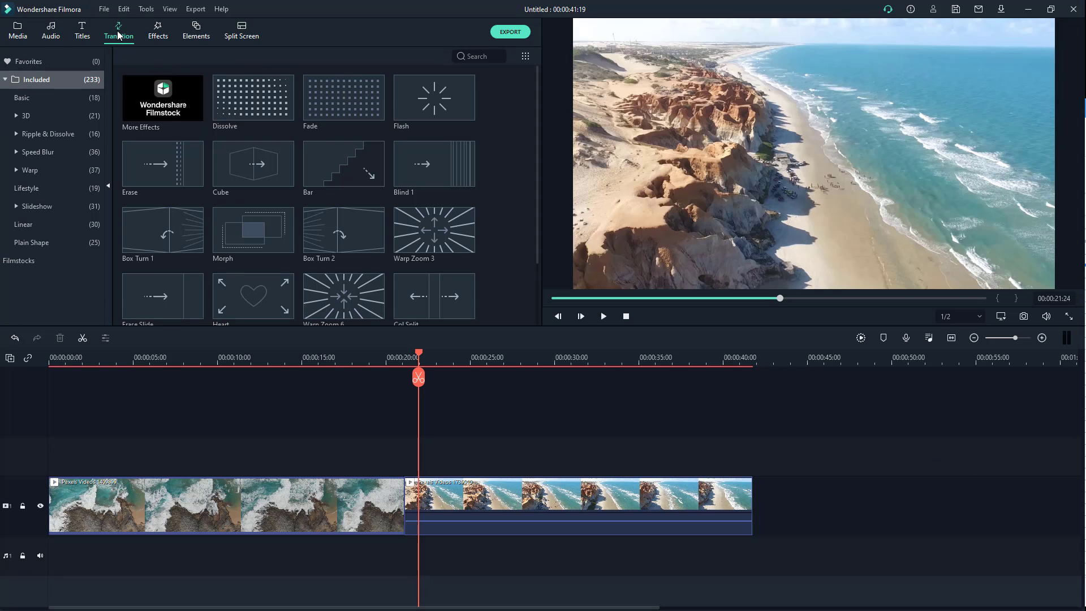
scroll(442, 128, "down", 2)
scroll(442, 128, "down", 10)
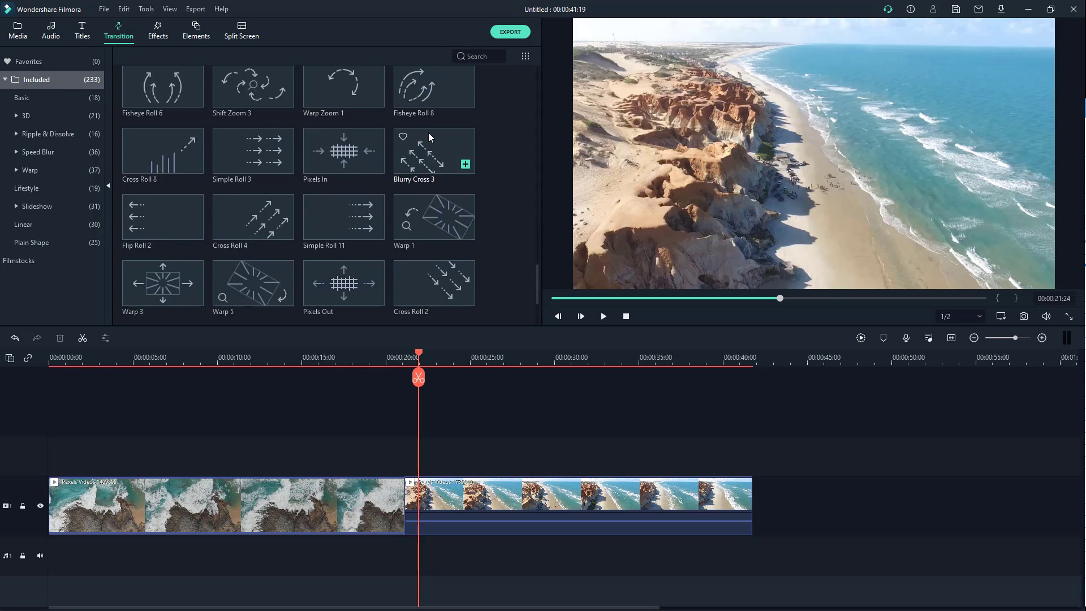
scroll(430, 149, "down", 10)
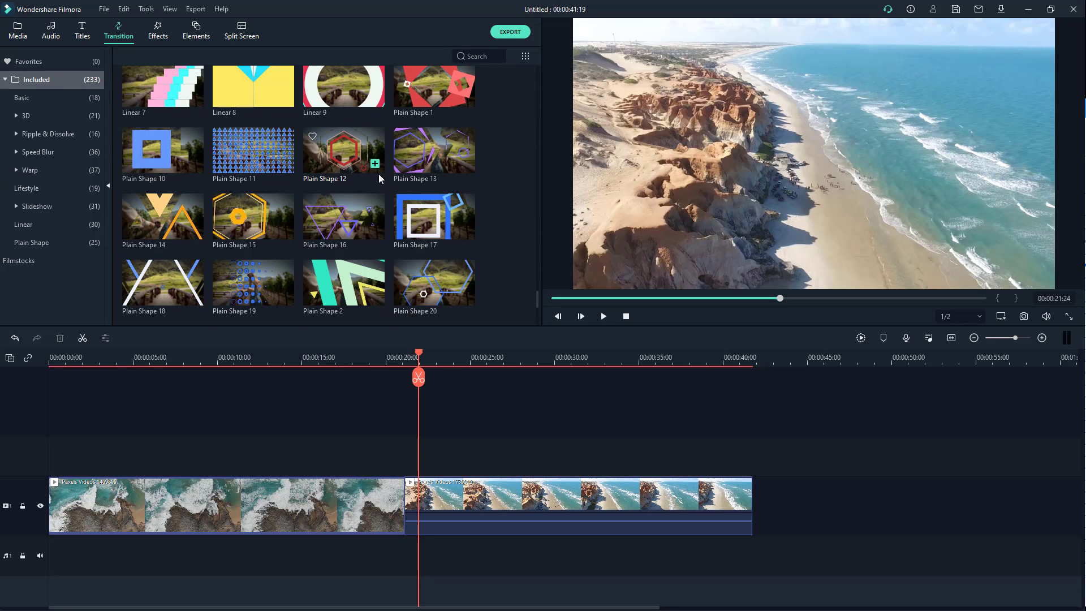
scroll(373, 255, "down", 5)
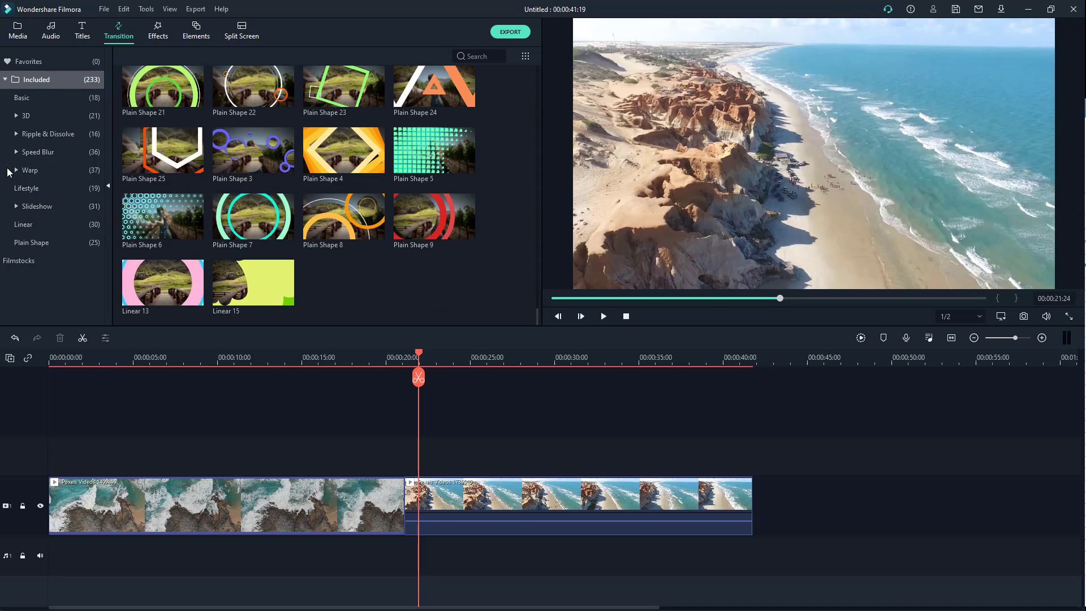
left_click(33, 116)
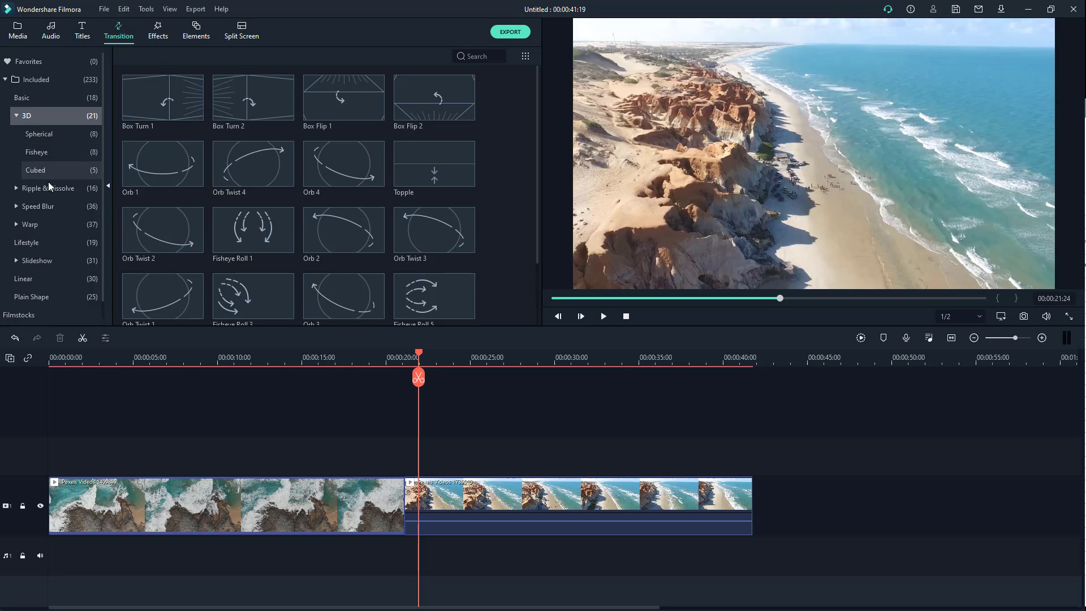
left_click(60, 212)
left_click(44, 216)
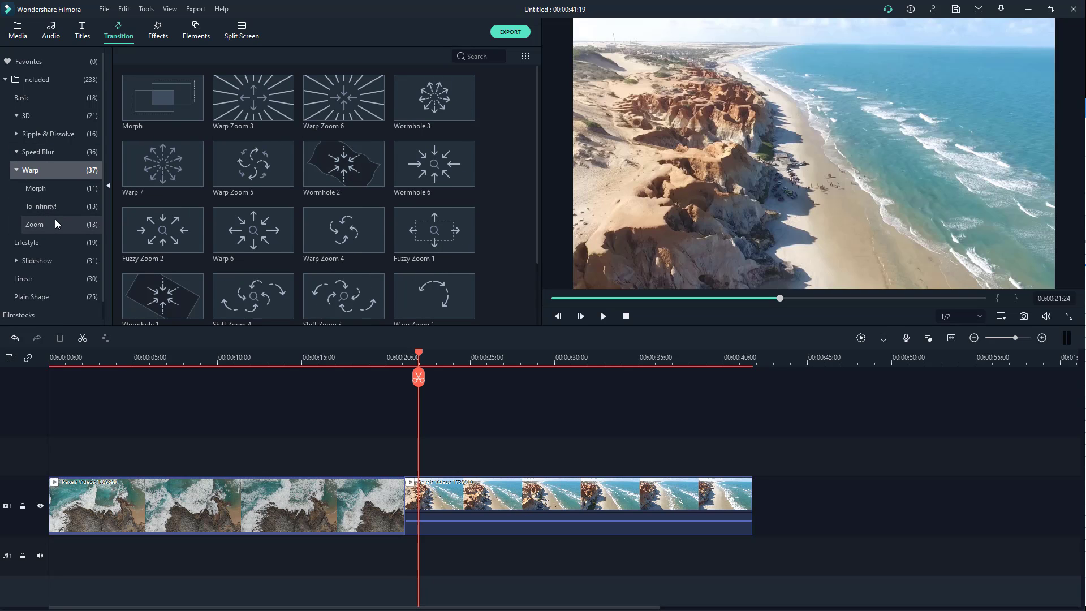
scroll(55, 221, "down", 1)
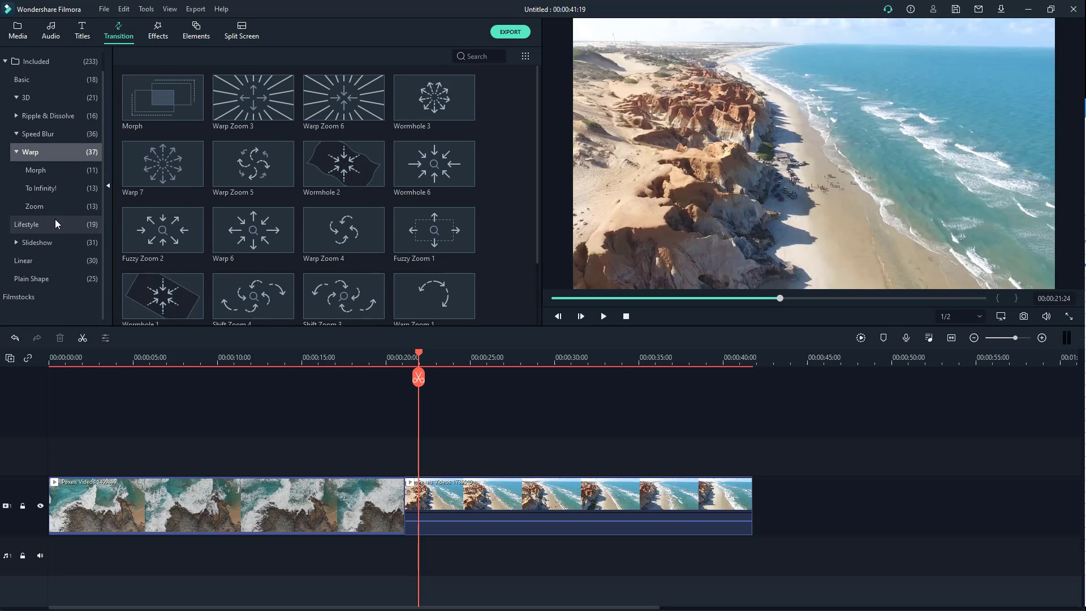
left_click(52, 273)
left_click(52, 147)
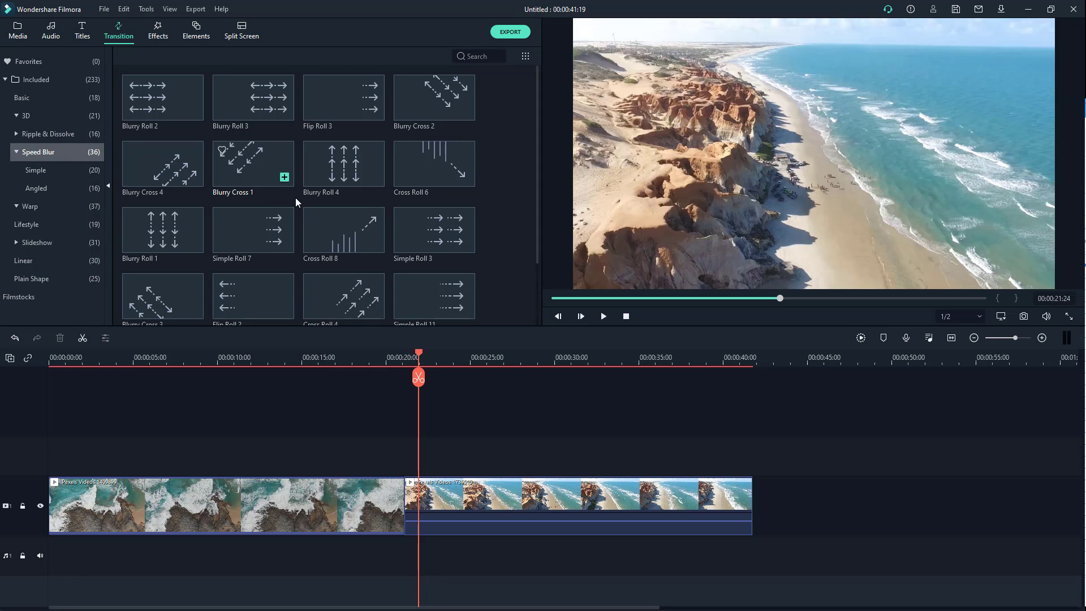
left_click(254, 177)
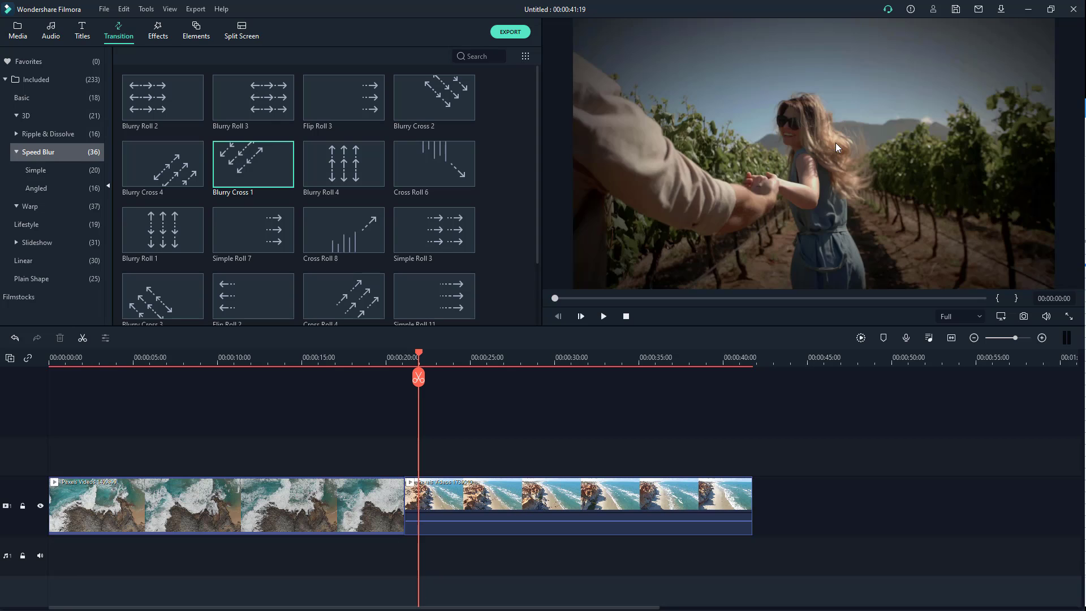
Add the Orb 4 transition from the 3D category over the cut between the two clips and play it back
left_click(22, 115)
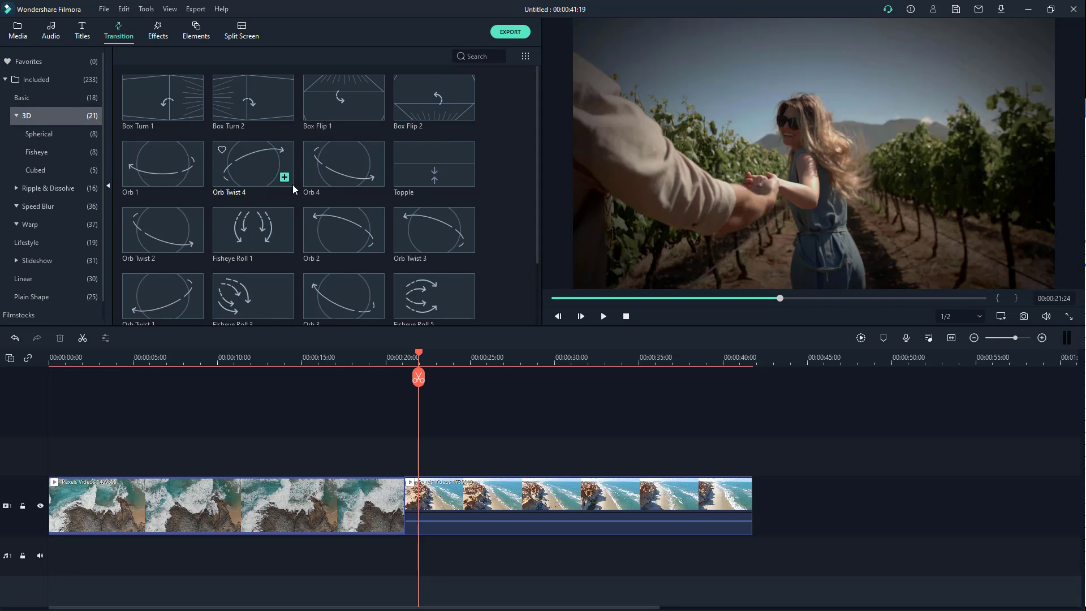
left_click(318, 179)
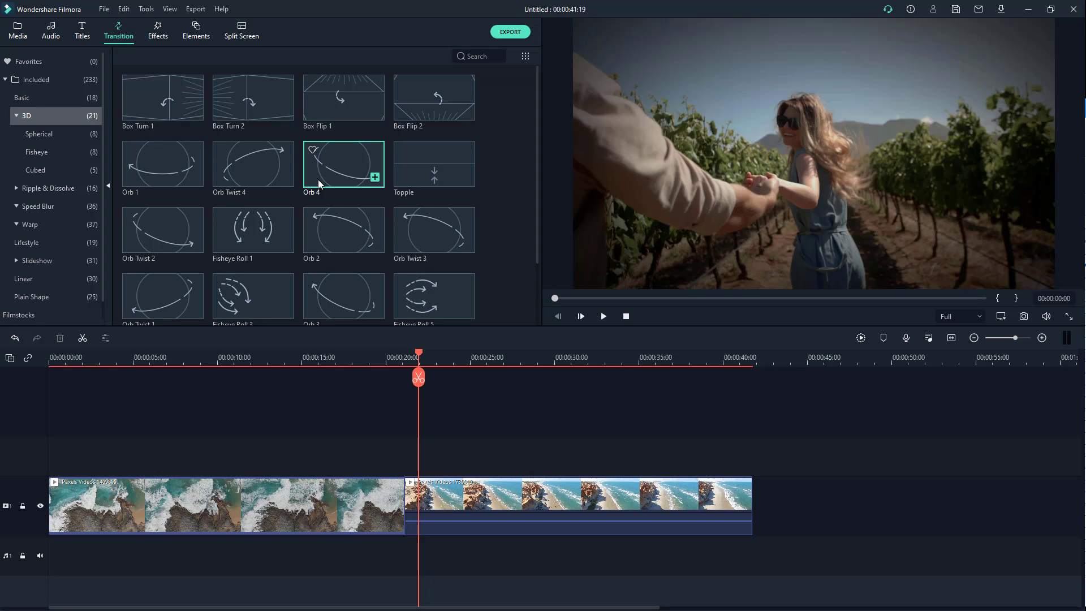
left_click_drag(338, 161, 405, 520)
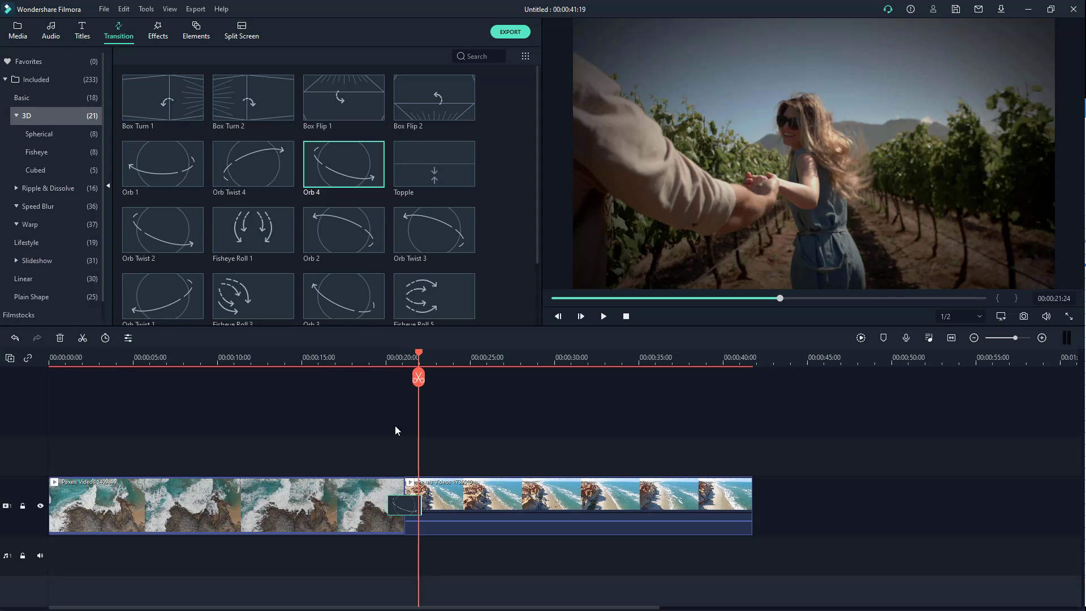
left_click(385, 359)
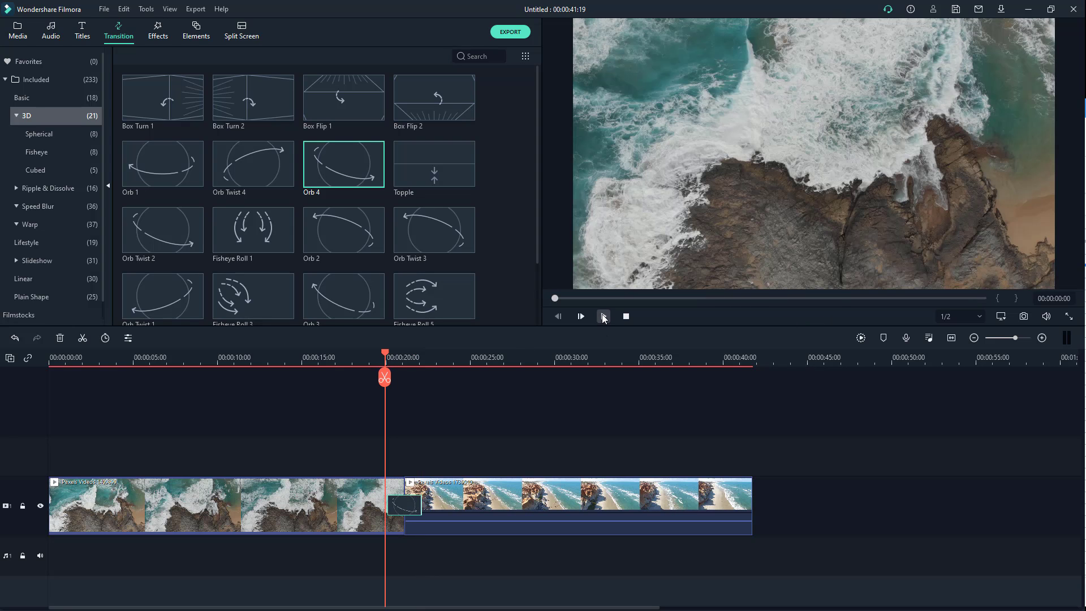
left_click(604, 318)
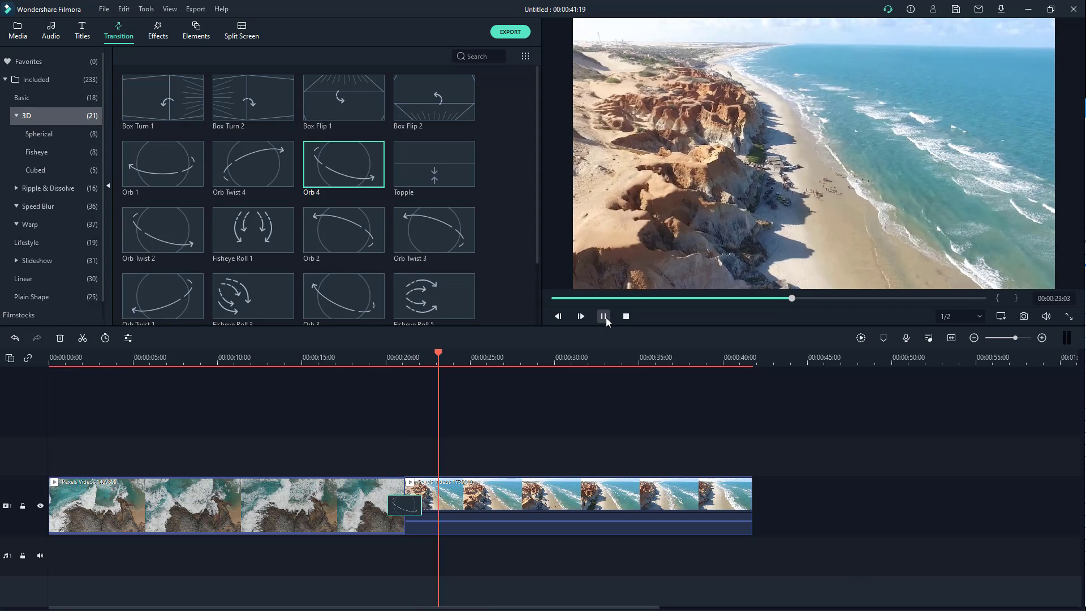
left_click(604, 318)
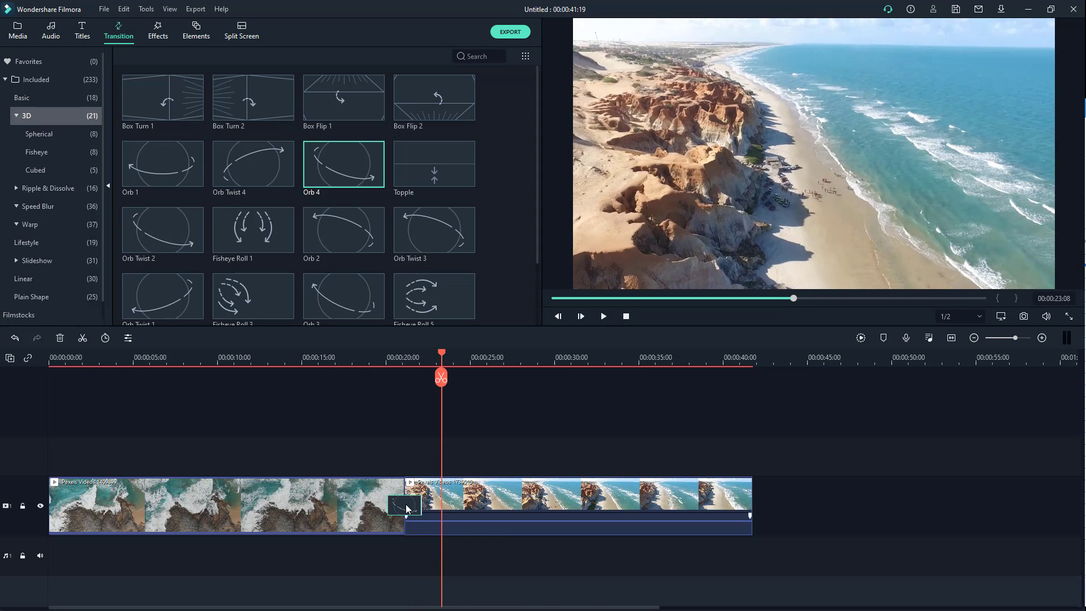
Move the Orb 4 transition entirely onto the beginning of the second clip and play it back
left_click_drag(406, 507, 425, 514)
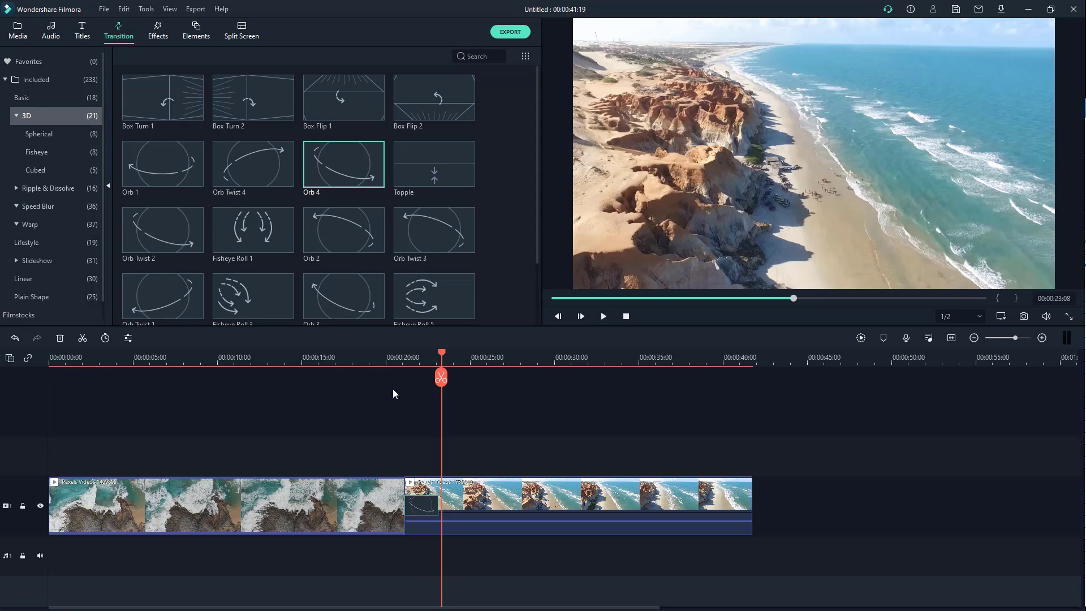
left_click(393, 356)
left_click(604, 316)
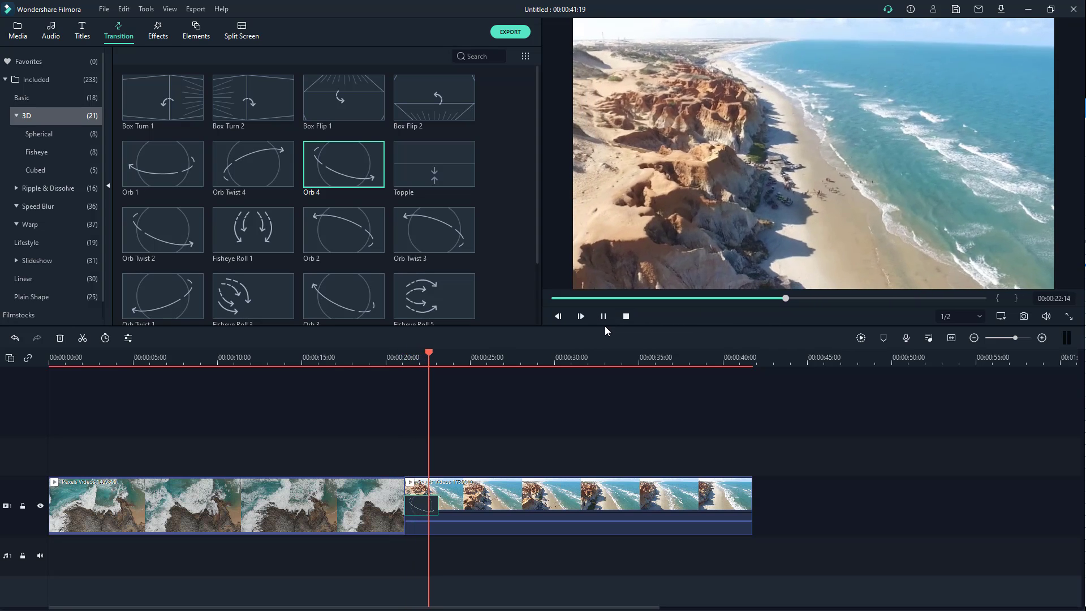
left_click(604, 316)
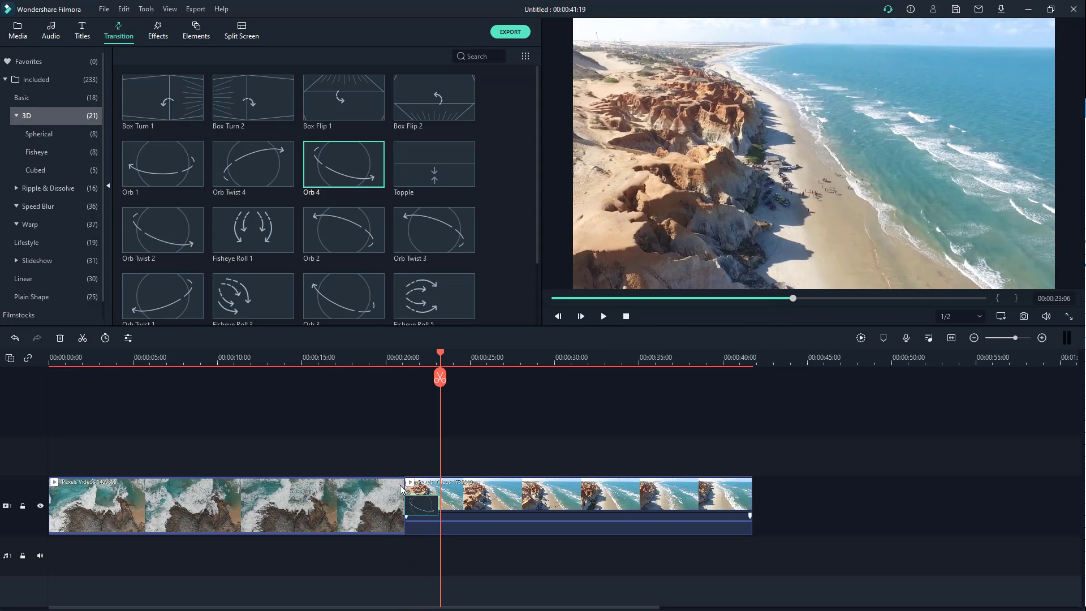
Move the Orb 4 transition entirely onto the end of the first clip and play it back
left_click(390, 356)
left_click(423, 507)
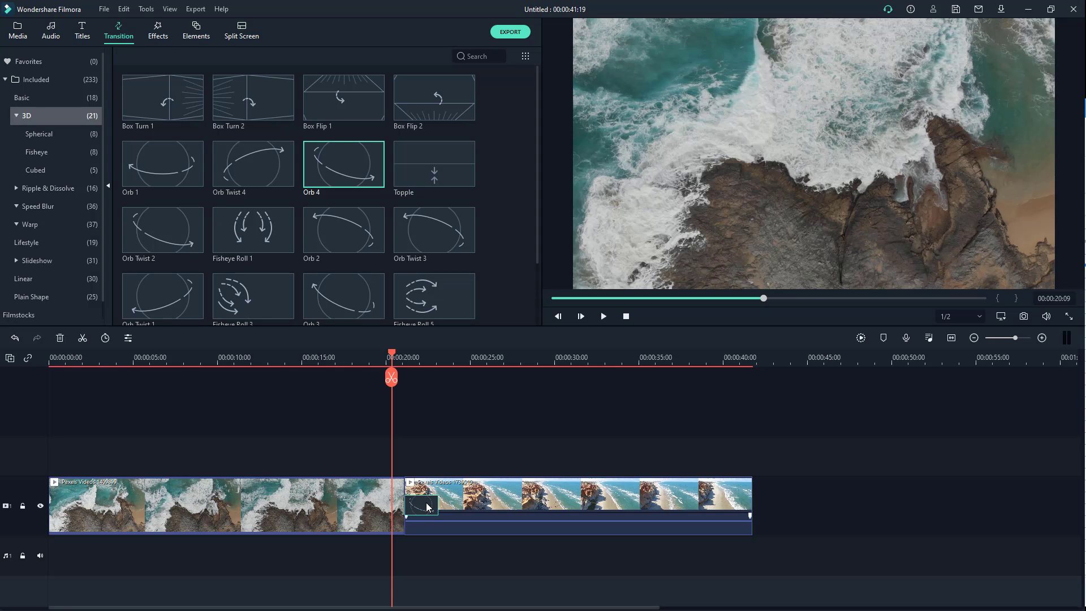
left_click_drag(427, 509, 392, 507)
left_click(355, 356)
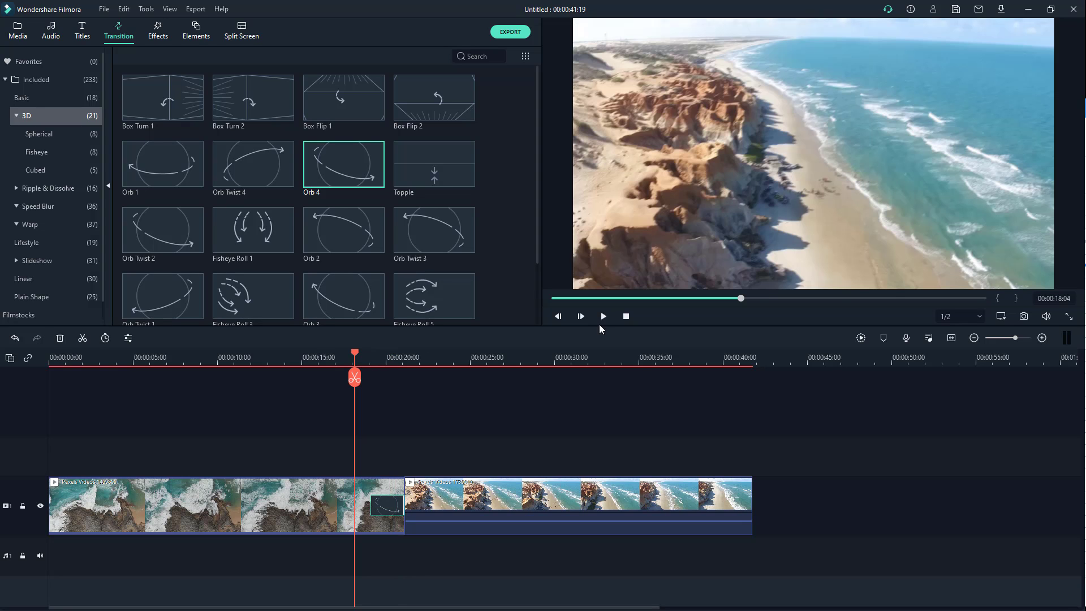
left_click(603, 317)
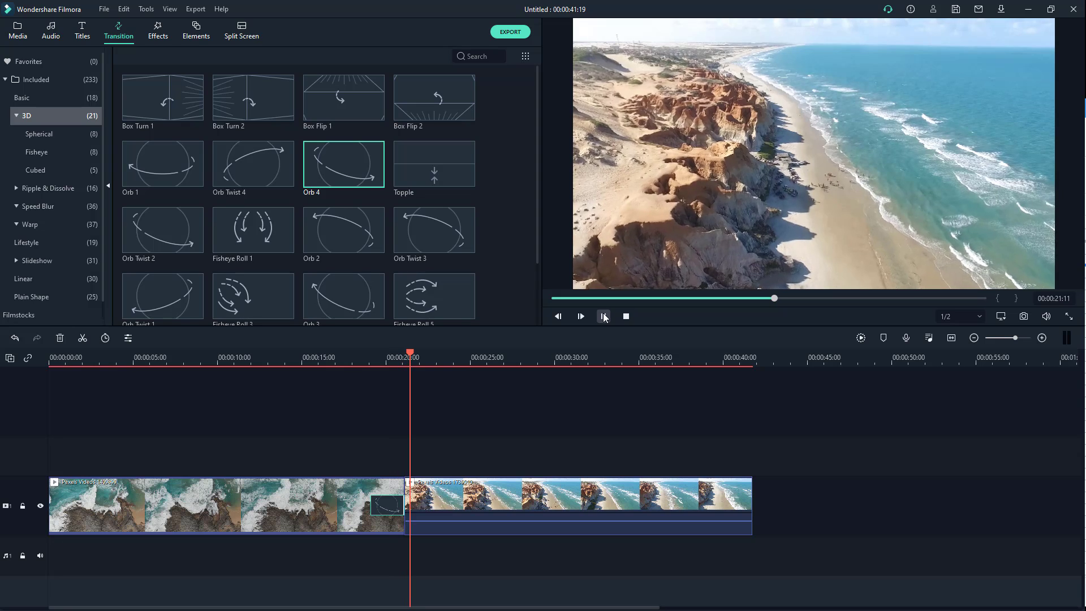
left_click(603, 316)
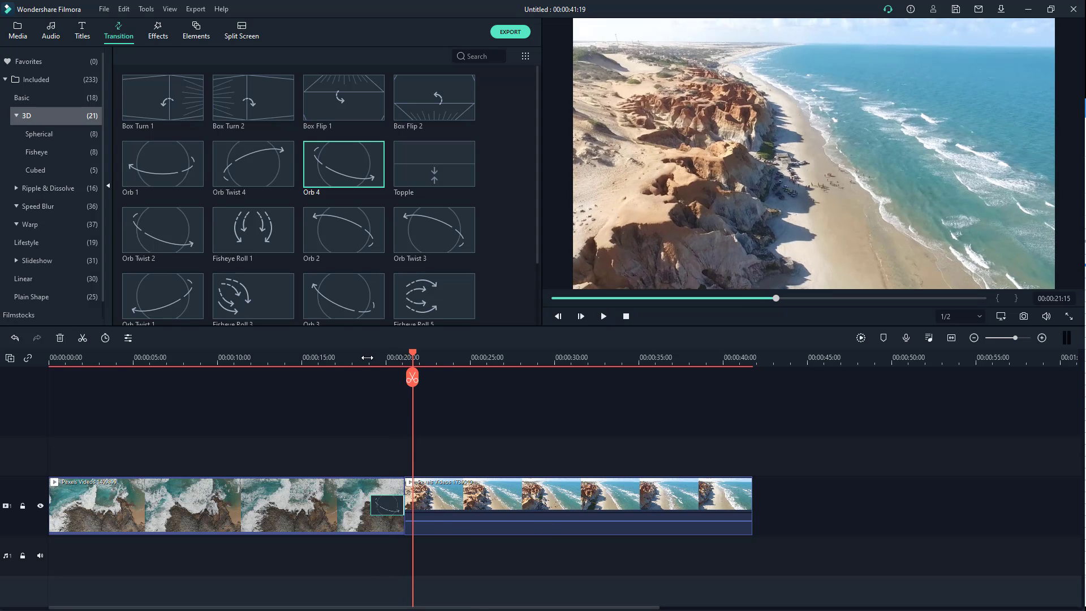
left_click(367, 358)
left_click(604, 317)
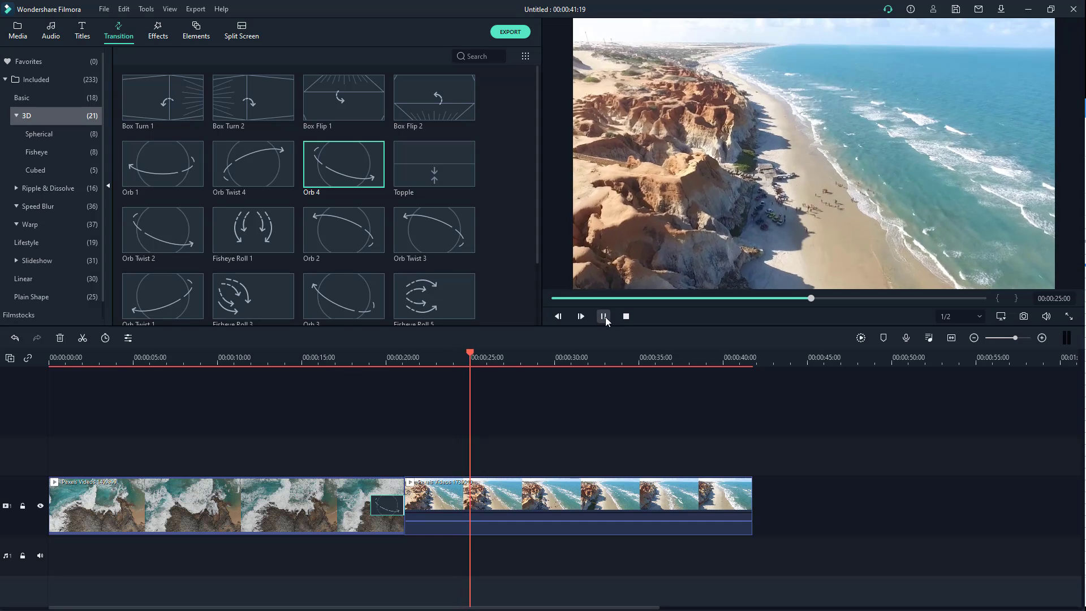
left_click(604, 315)
Center the Orb 4 transition over the cut so it overlaps both clips, and play it back
left_click_drag(386, 508, 404, 507)
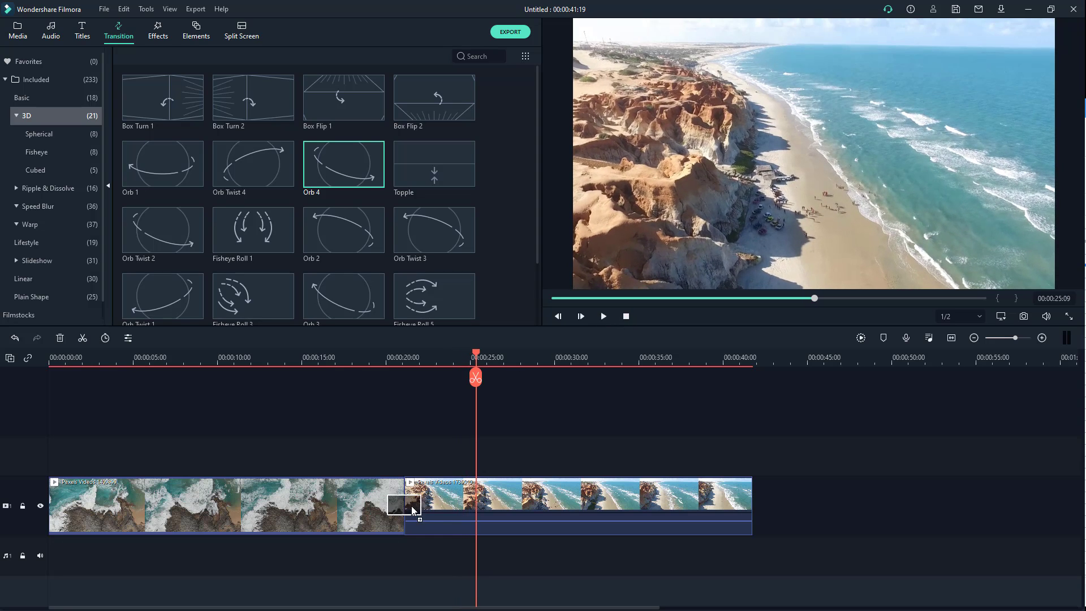
left_click(373, 359)
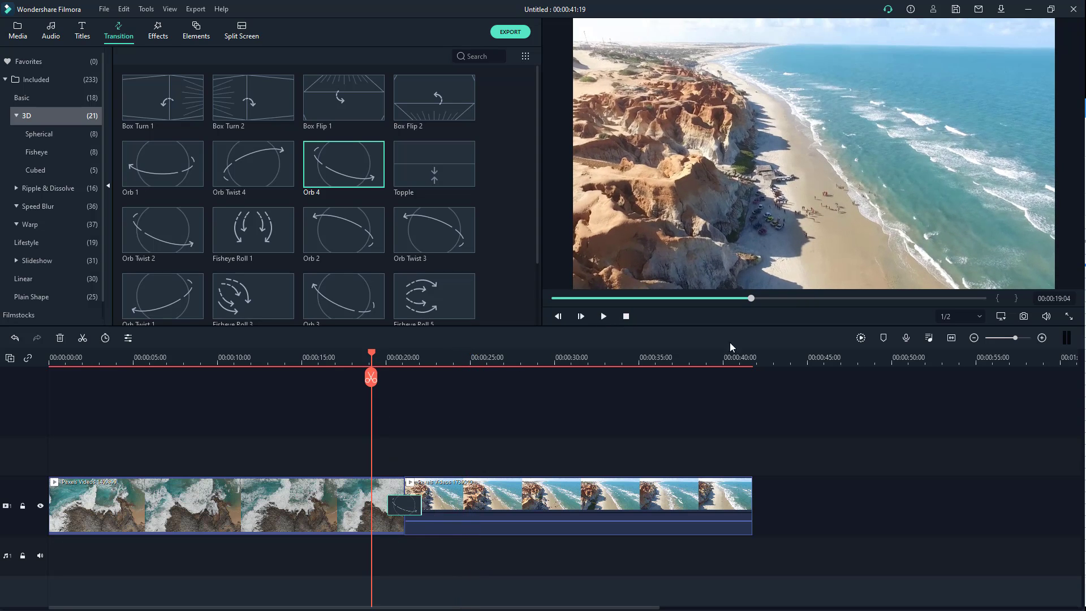
left_click(603, 316)
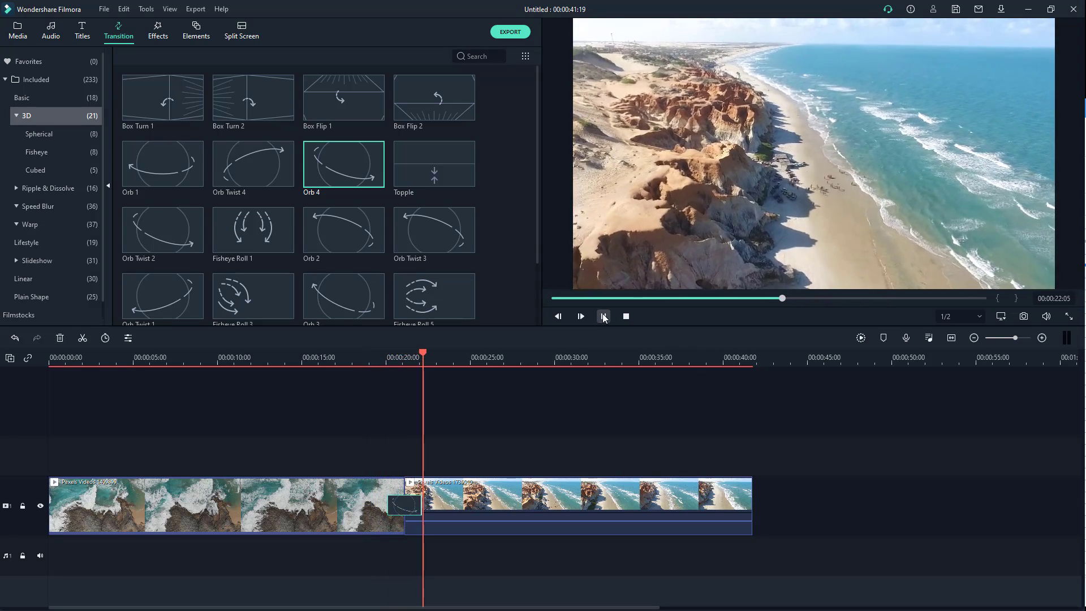
left_click(604, 317)
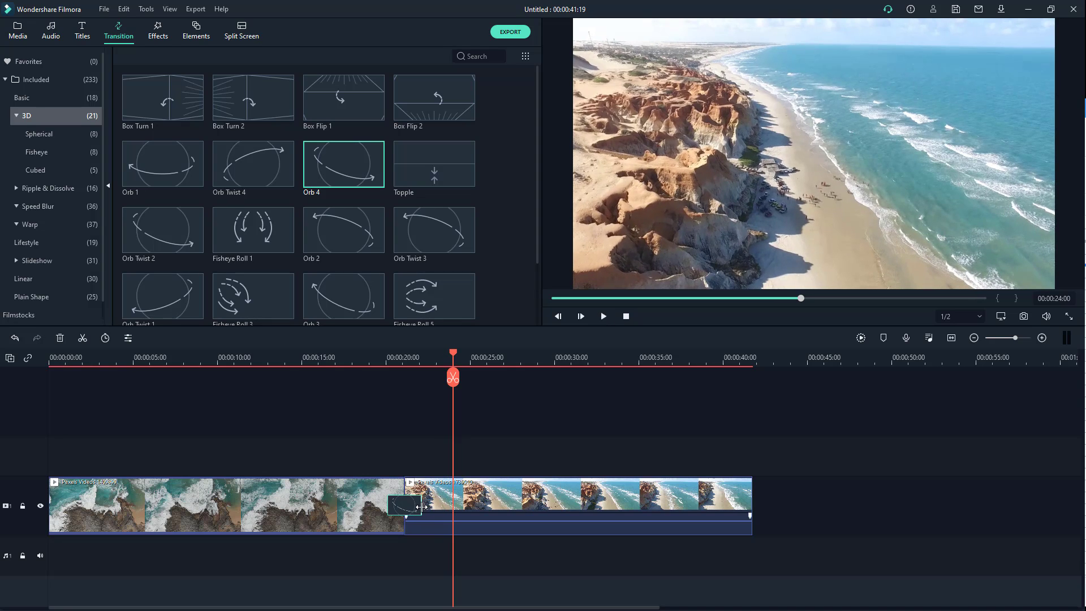
Shorten the Orb 4 transition at the cut to less than a second and play it back
left_click_drag(422, 506, 411, 506)
left_click(391, 358)
left_click(603, 316)
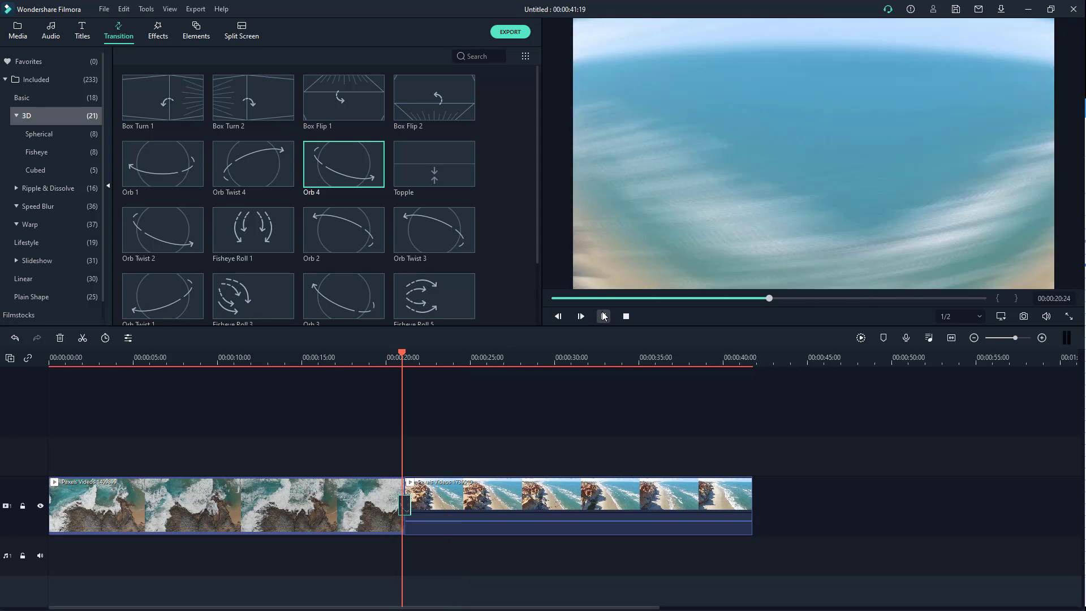
key("space")
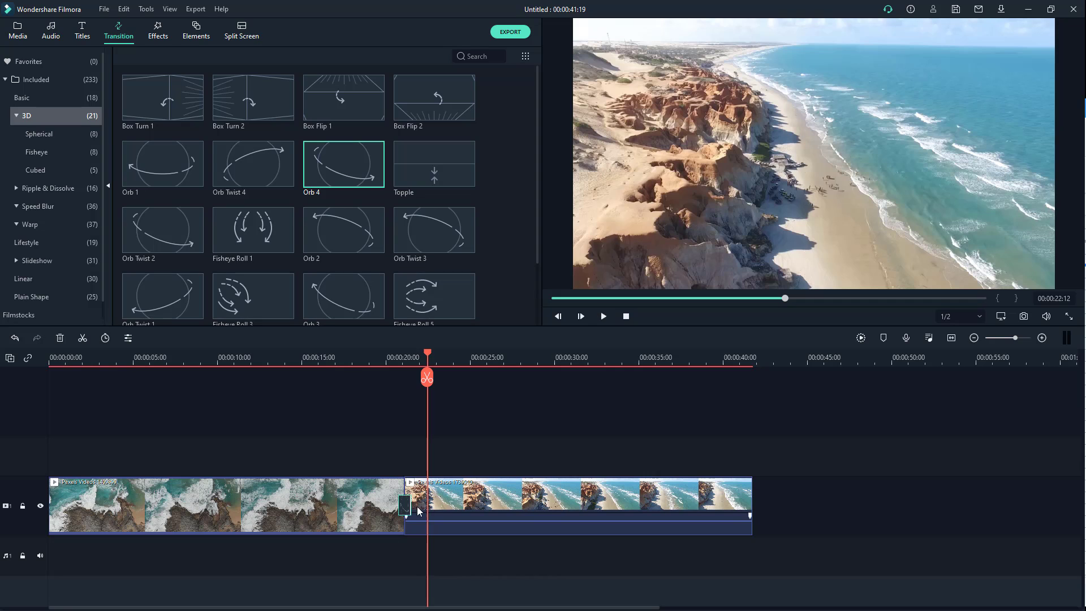
Lengthen the Orb 4 transition over both clips so it spans from about 18 to 24 seconds on the timeline
left_click_drag(408, 503, 351, 503)
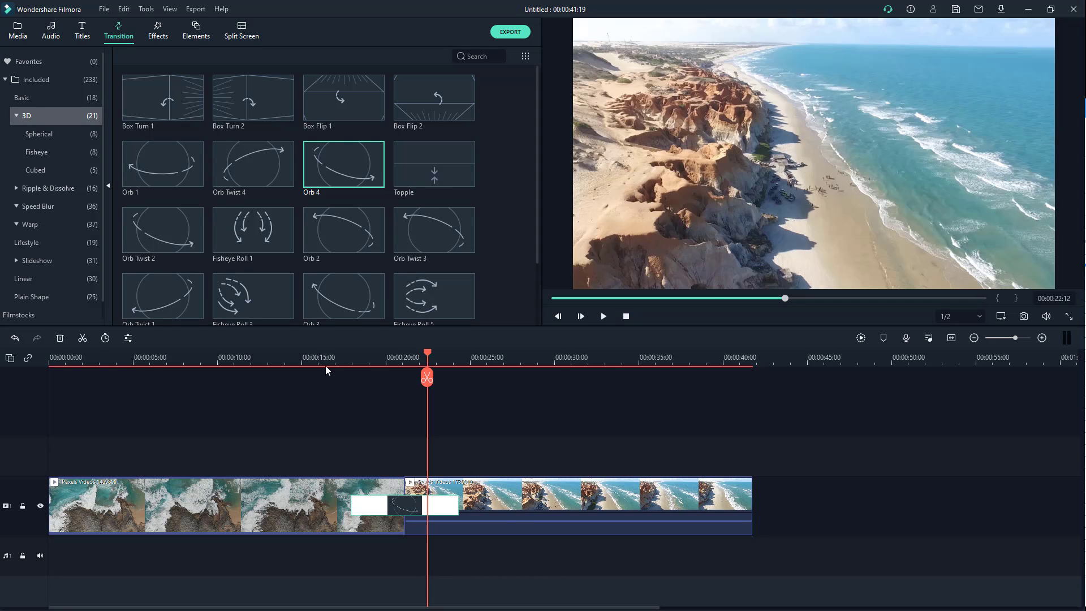
Play back the lengthened Orb 4 transition from about 16 seconds and pause after it
left_click(322, 363)
left_click(604, 317)
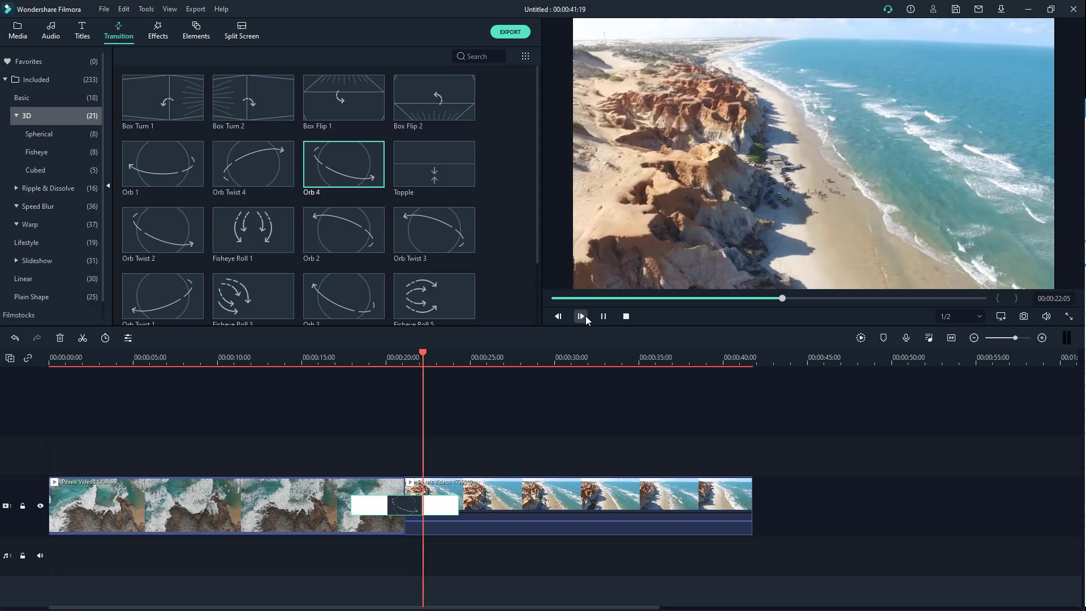
left_click(603, 317)
Replace the Orb 4 transition at the cut with Fisheye Roll 1 and play it back from about 16 seconds
left_click_drag(285, 243, 277, 452)
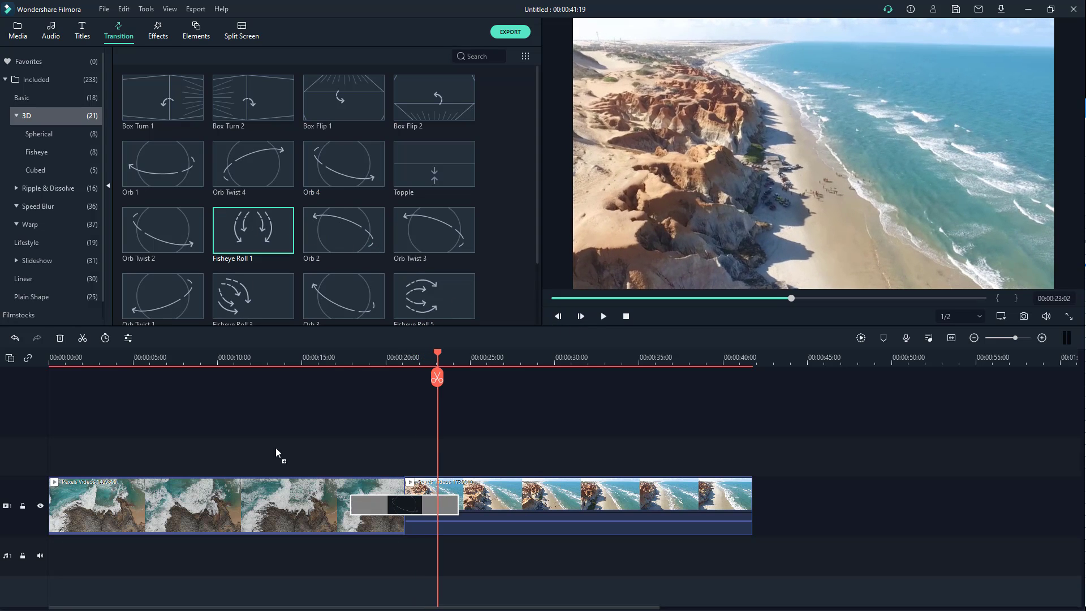
left_click_drag(394, 505, 394, 505)
left_click(321, 371)
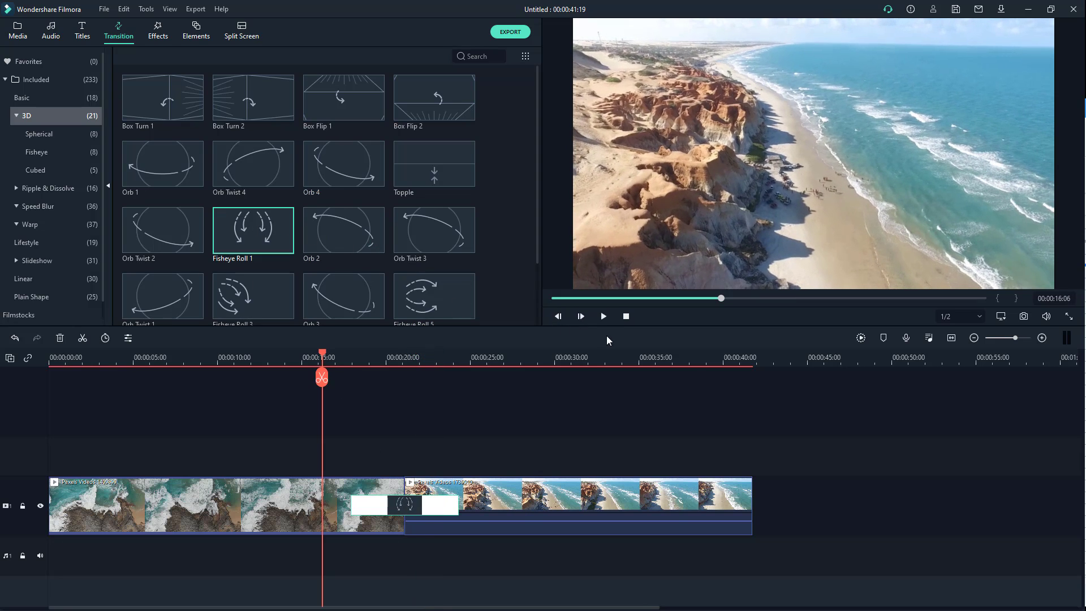
left_click(602, 316)
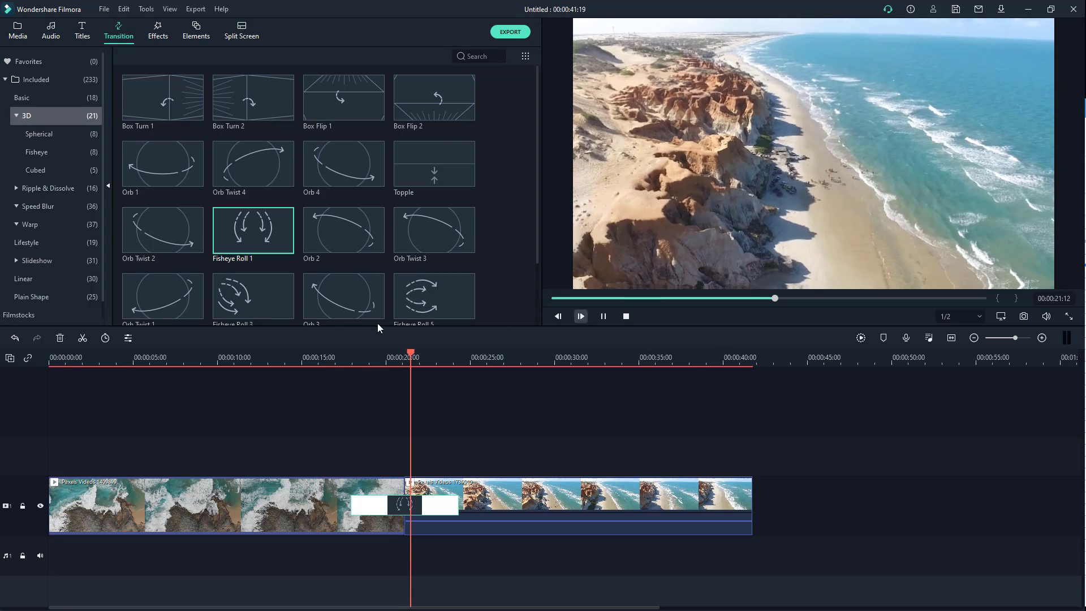
Replace the Fisheye Roll 1 transition with a different Fisheye Roll transition from the 3D category
scroll(395, 253, "down", 3)
left_click_drag(434, 282, 390, 502)
Replace the transition at the cut with Linear 25 from the Linear category and play it back
left_click(42, 280)
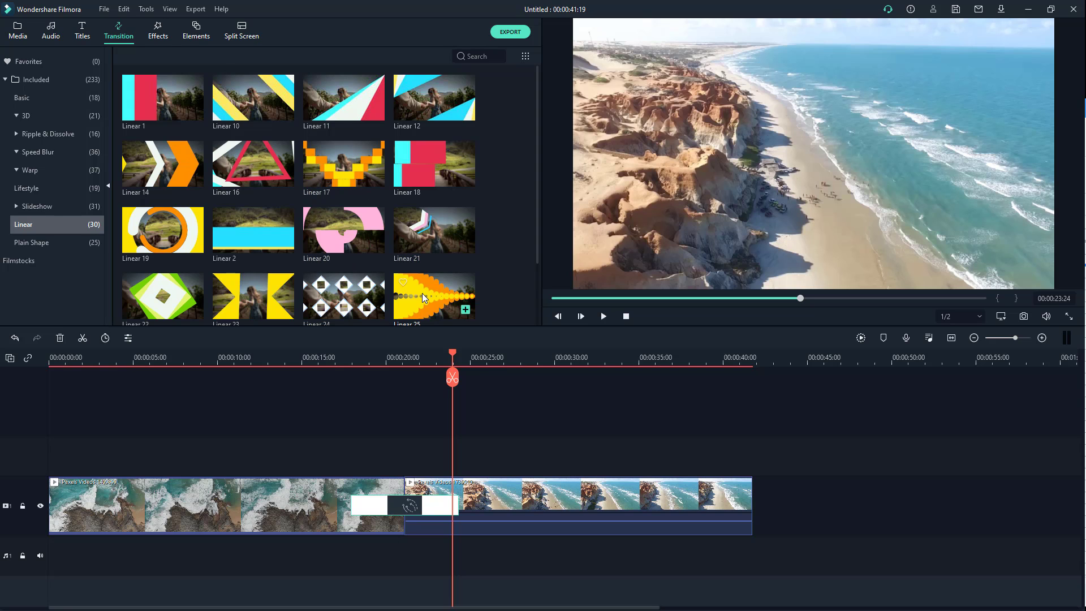
left_click_drag(422, 293, 404, 504)
left_click(315, 358)
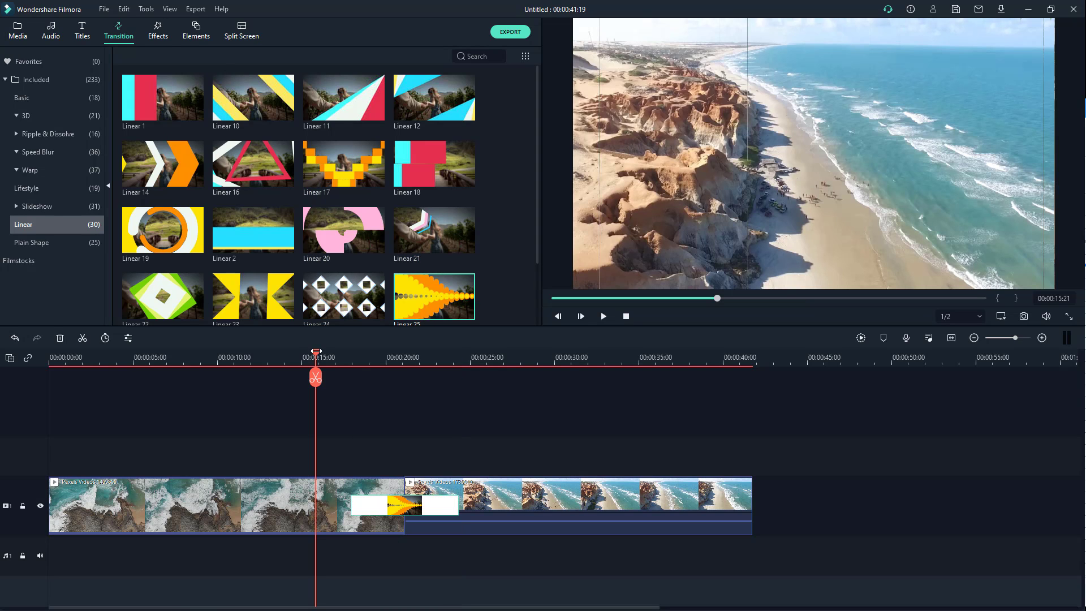
left_click(604, 318)
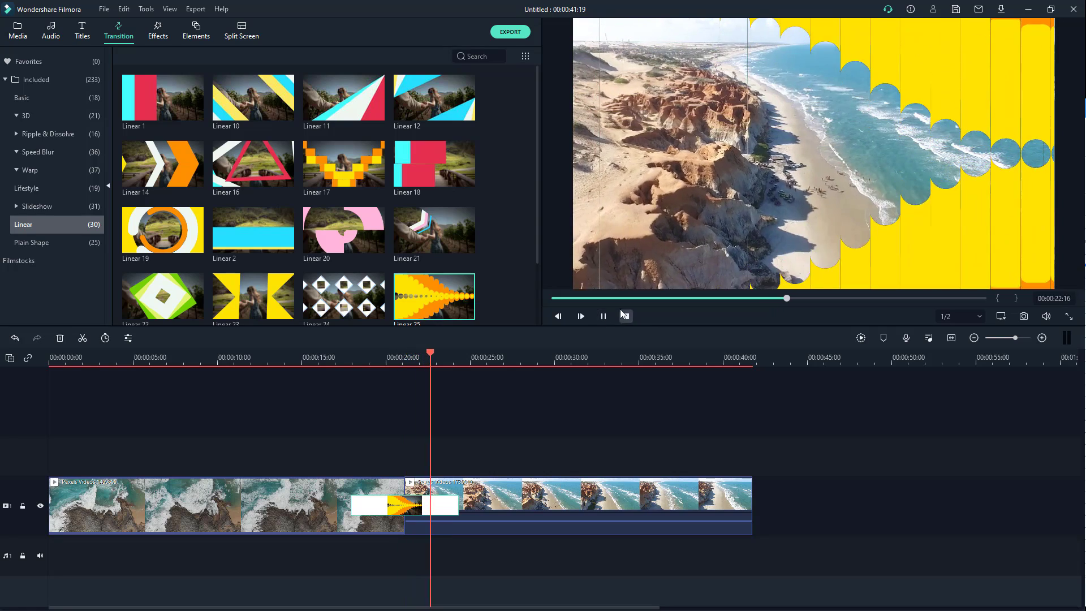
left_click(626, 316)
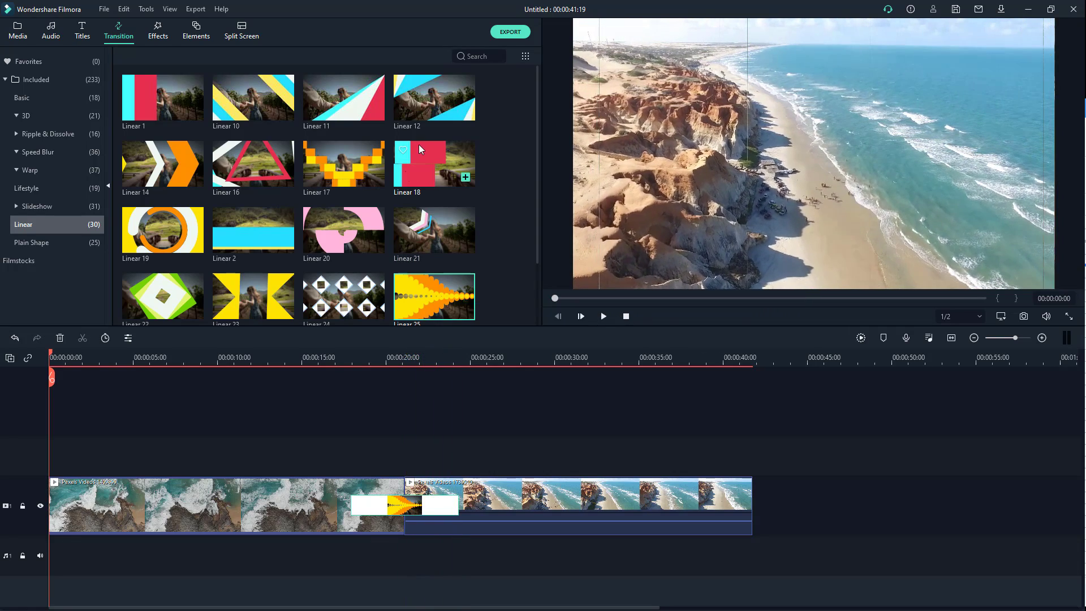
Shorten the transition at the cut to 2 seconds, replace it with Linear 15 and play it back
scroll(419, 144, "down", 5)
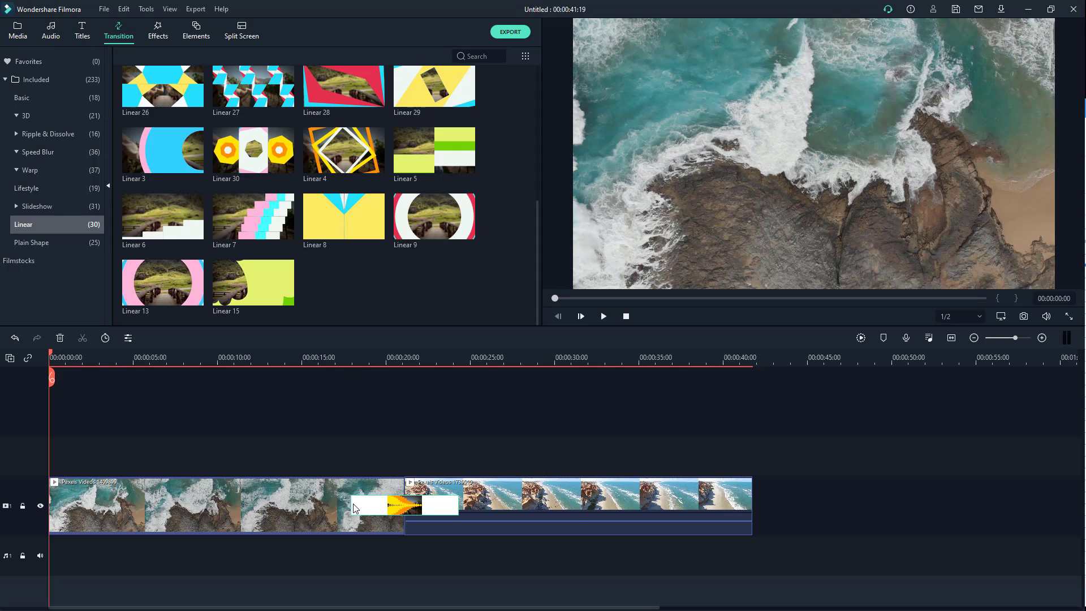
left_click_drag(351, 504, 388, 506)
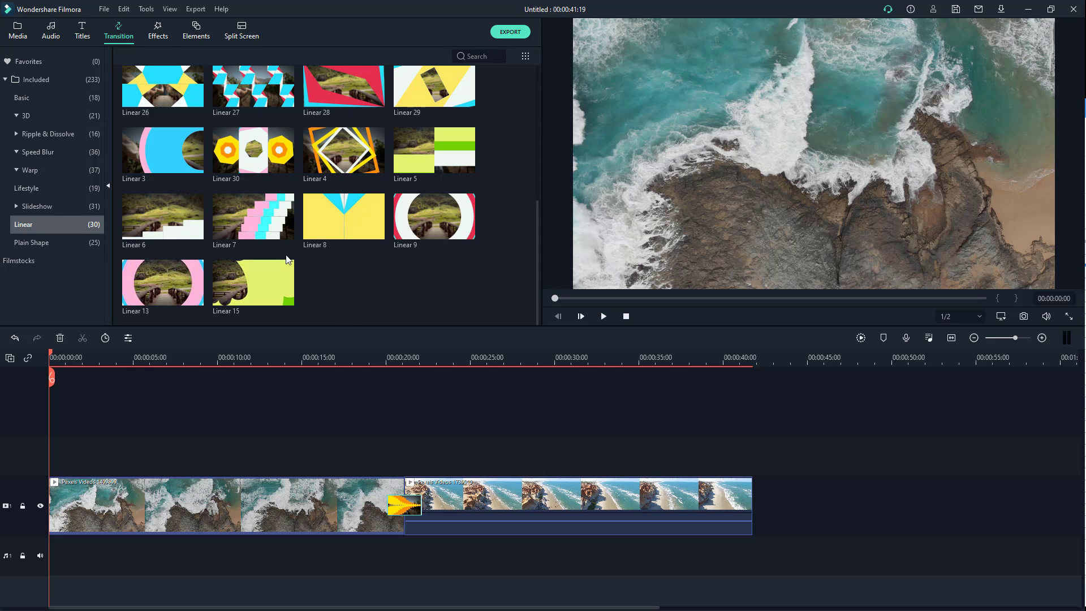
left_click(391, 398)
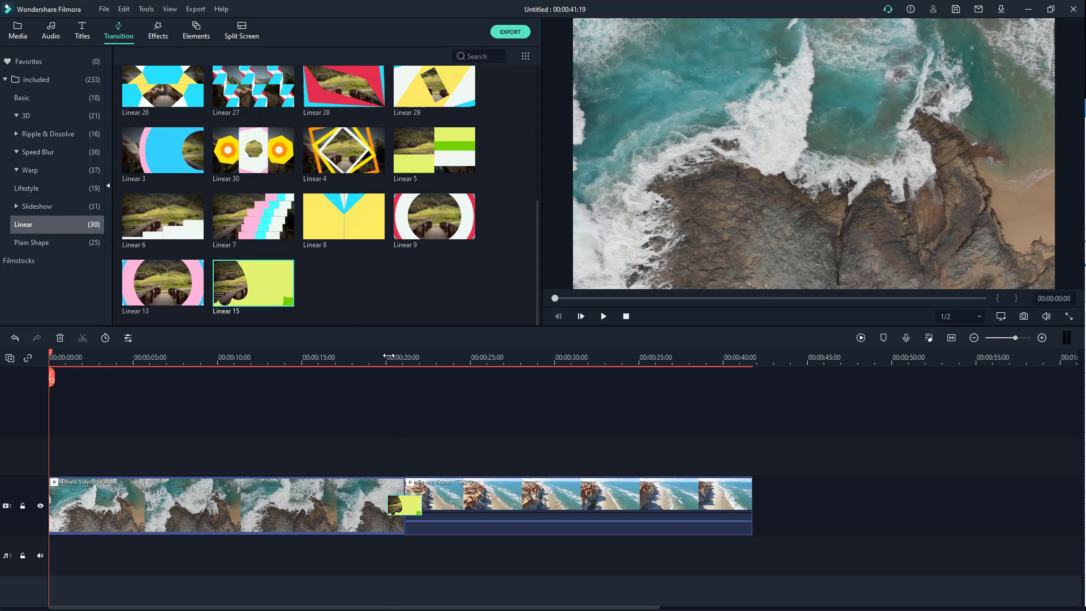
left_click(603, 317)
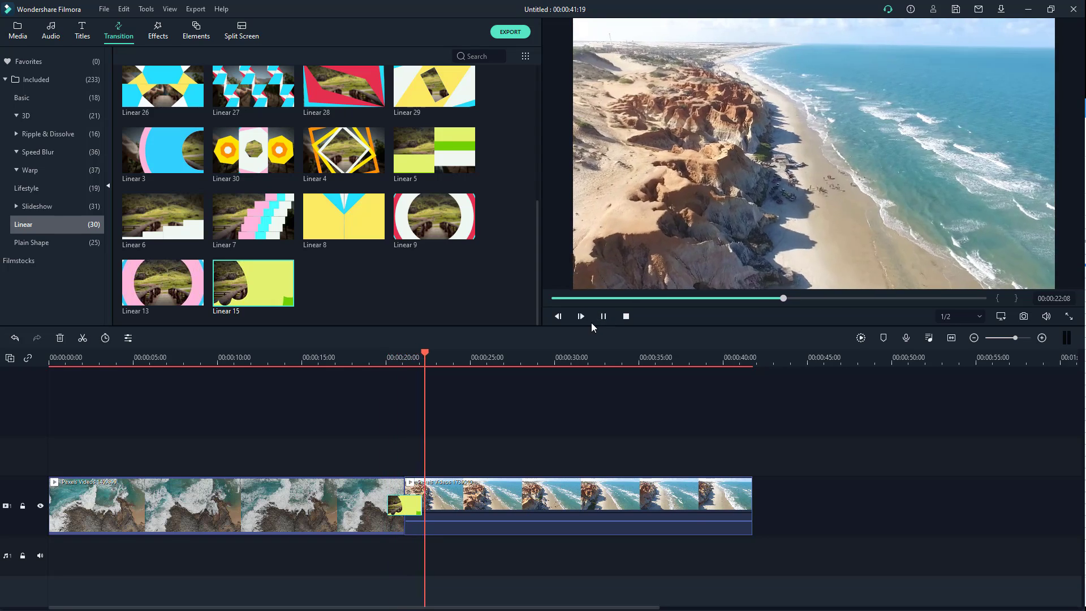
left_click(626, 316)
Set the Linear 15 transition's duration to 3 seconds in its settings
double_click(417, 502)
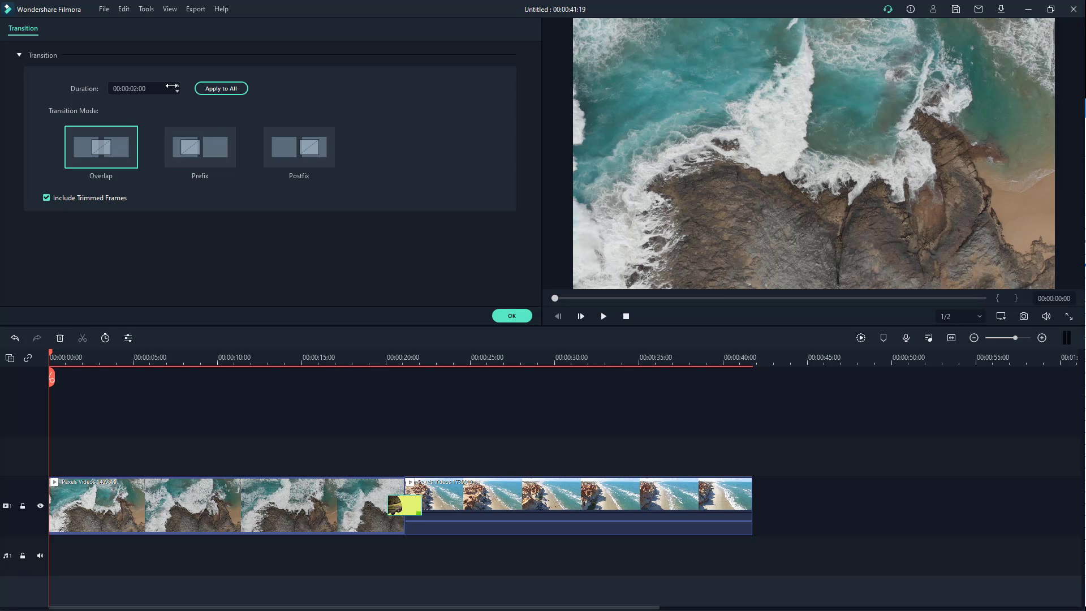
left_click_drag(165, 88, 175, 88)
left_click(145, 88)
type("3")
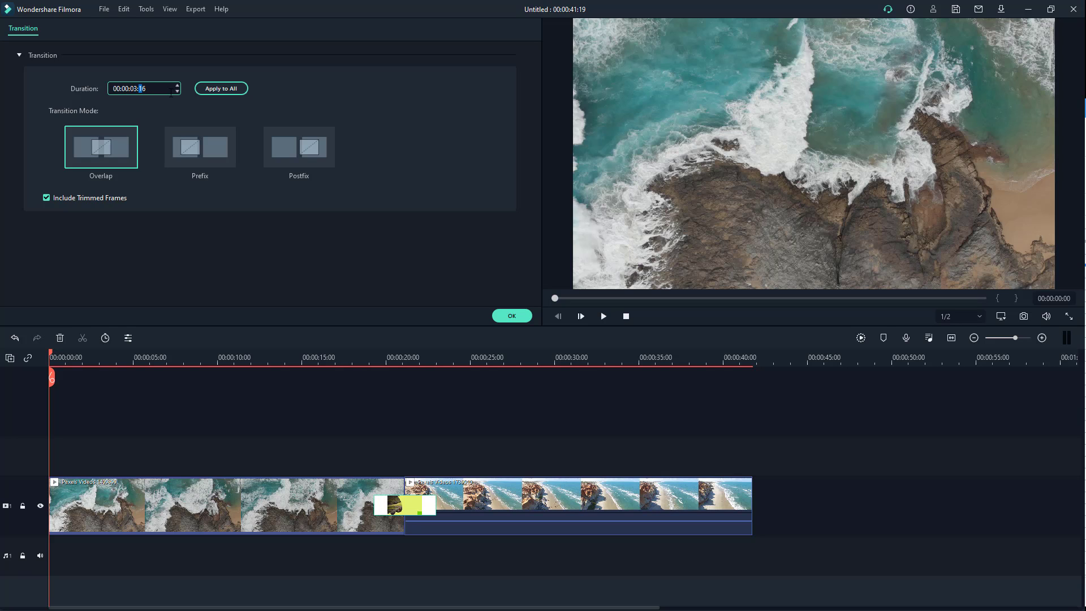
left_click(143, 88)
type("00")
key("Return")
Split the second clip at 00:00:30:15 on the timeline
left_click(575, 512)
left_click(564, 355)
key("ctrl+b")
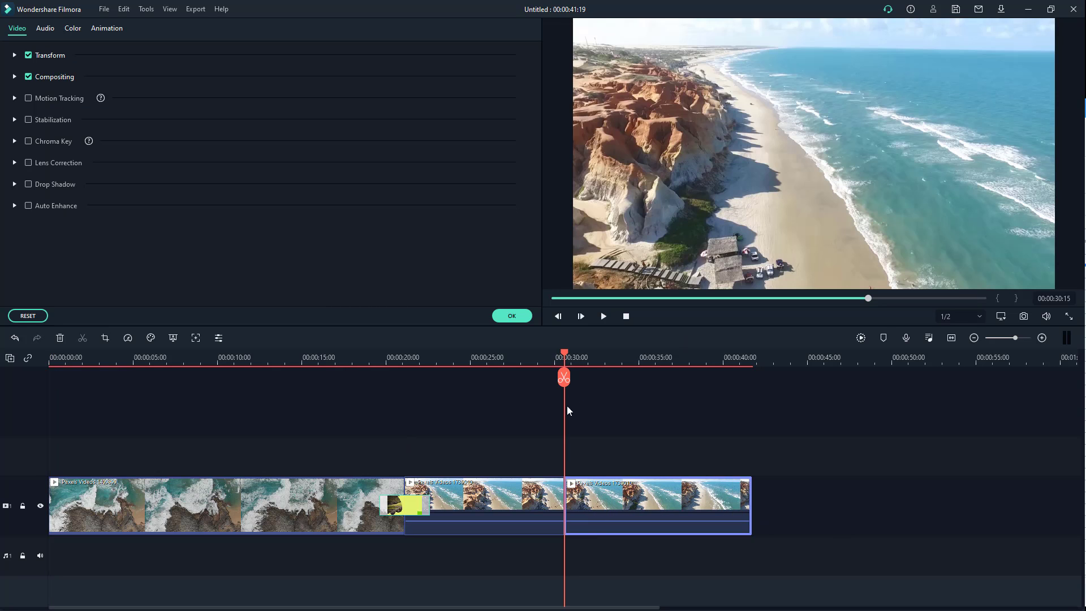
Add the Linear 30 transition at the new cut between the two halves of the second clip
left_click(259, 504)
left_click(514, 313)
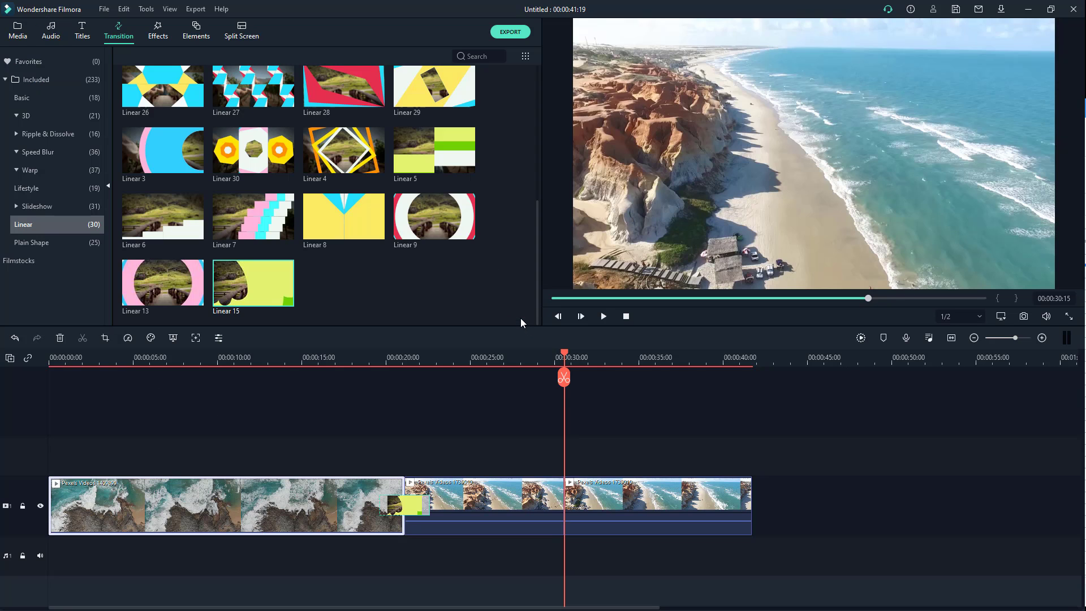
left_click_drag(253, 149, 568, 507)
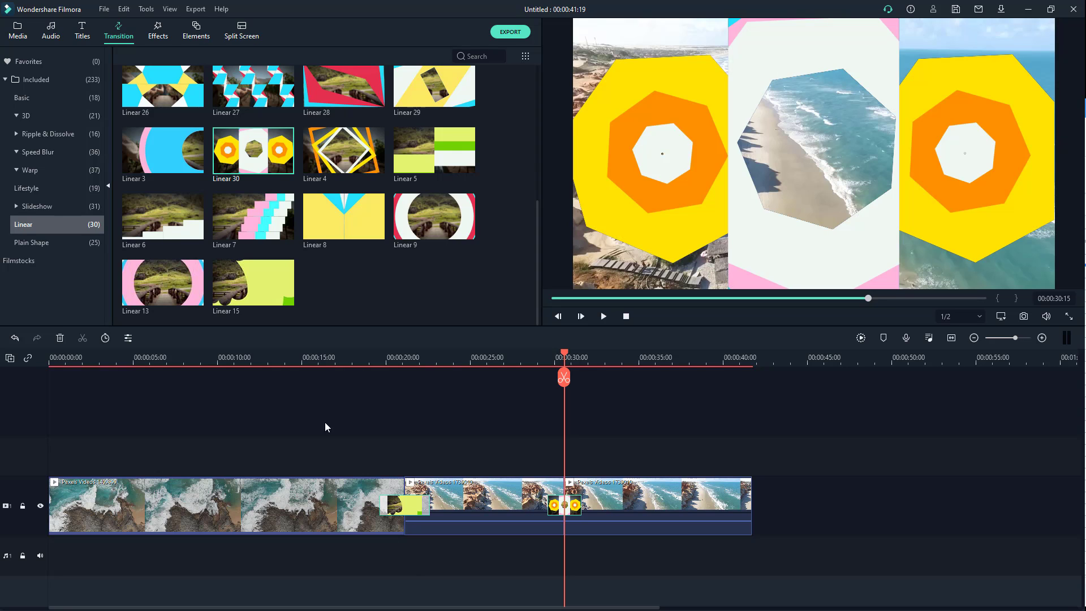
Apply the Linear 15 transition's duration to all transitions and close its settings
double_click(402, 503)
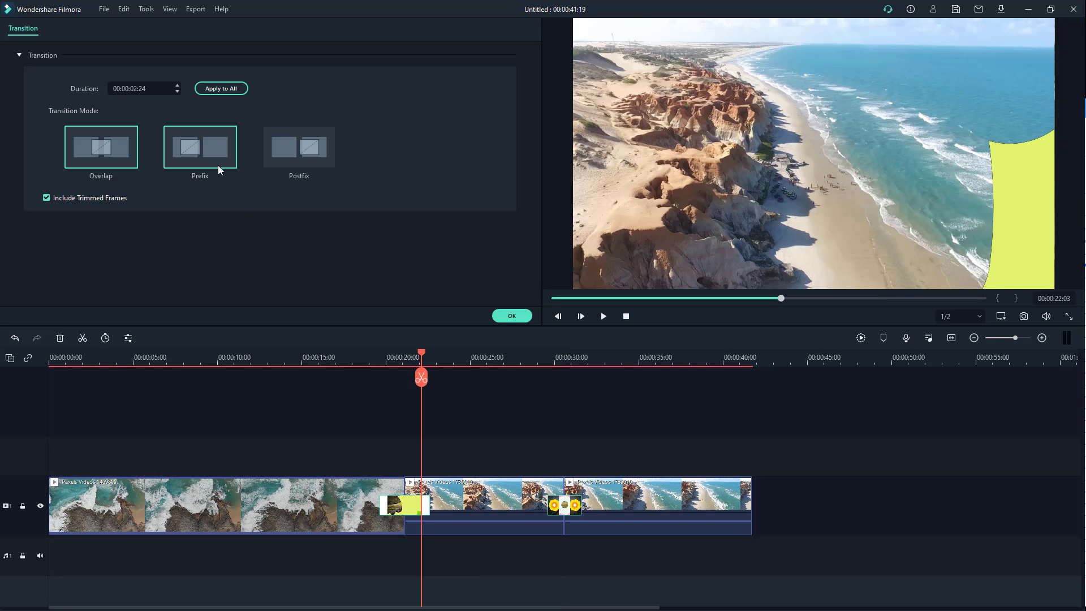
left_click(228, 88)
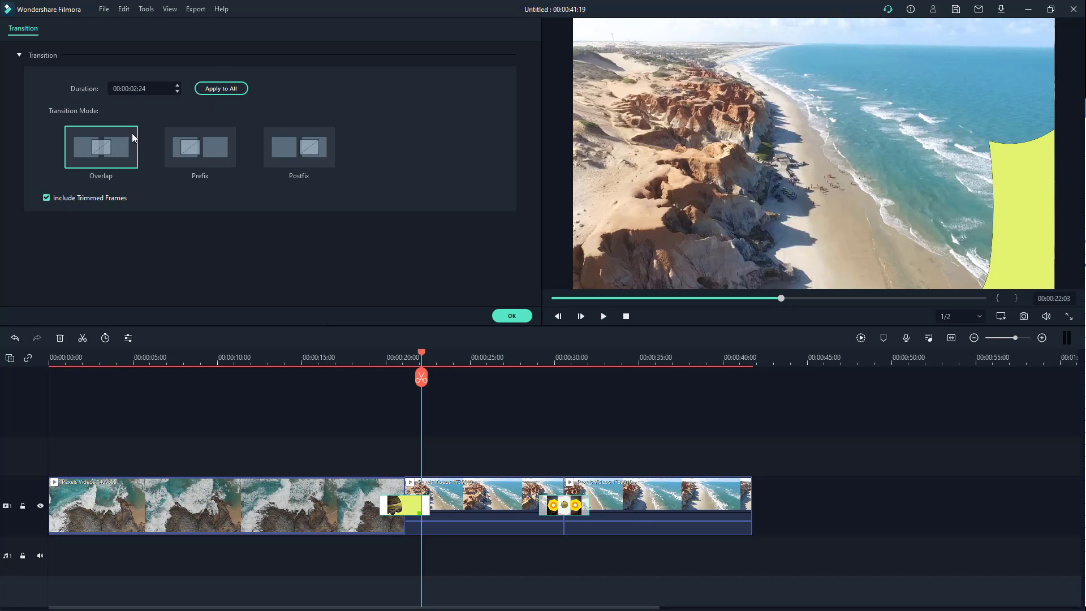
left_click(381, 349)
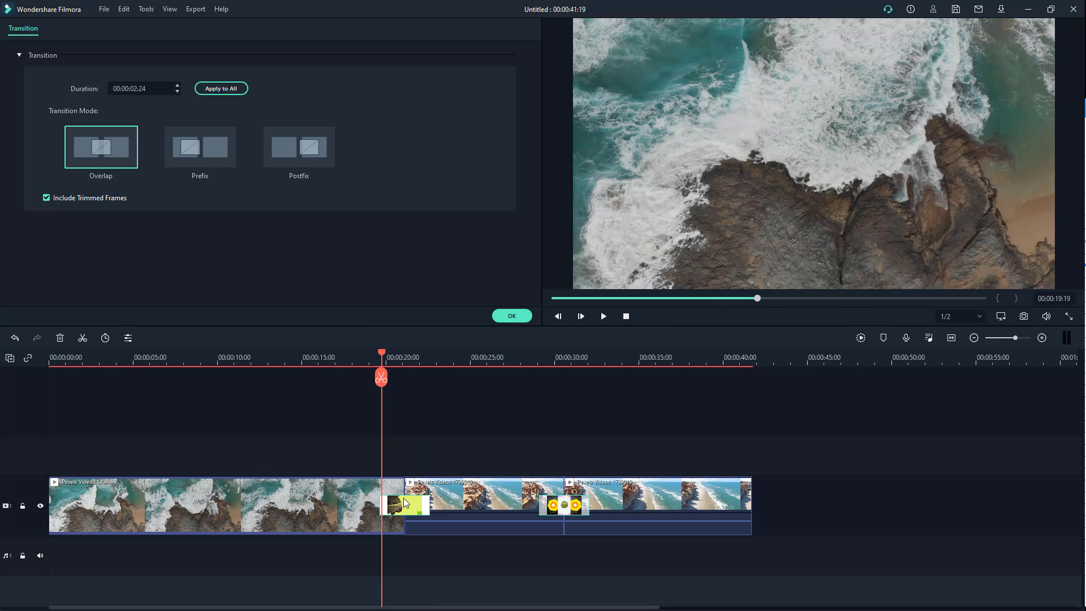
left_click(410, 357)
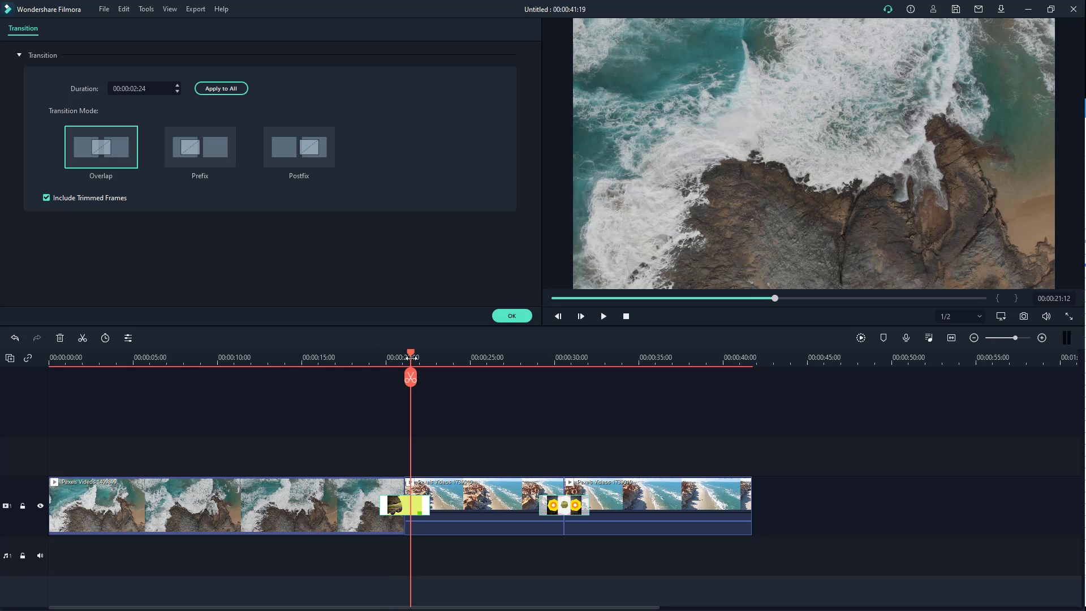
left_click(512, 316)
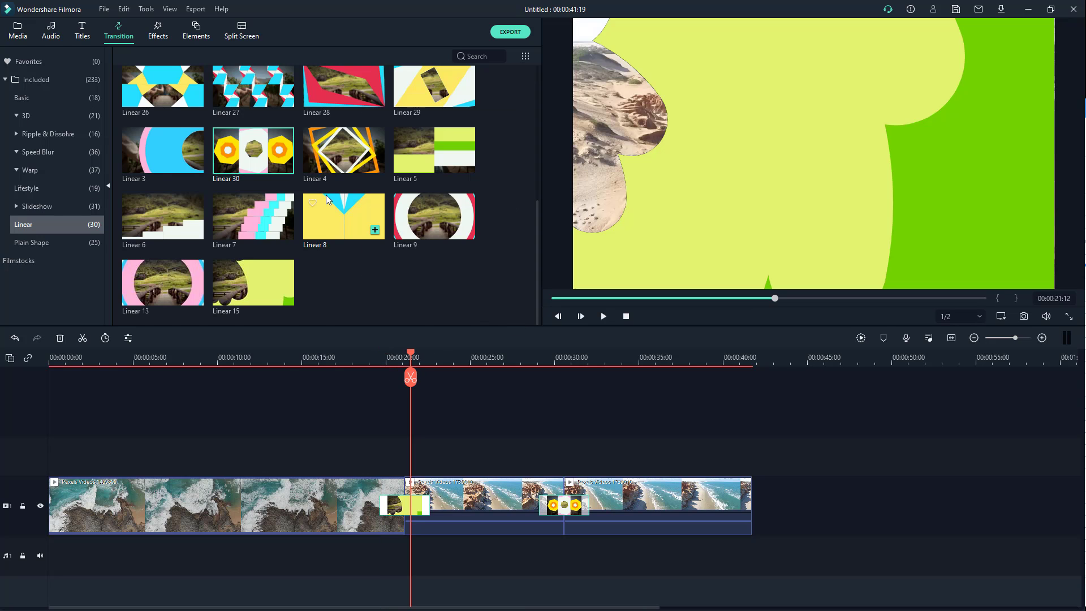
Replace the Linear 15 transition at the first cut with Orb Twist 4 from the 3D category and play it back
left_click(28, 99)
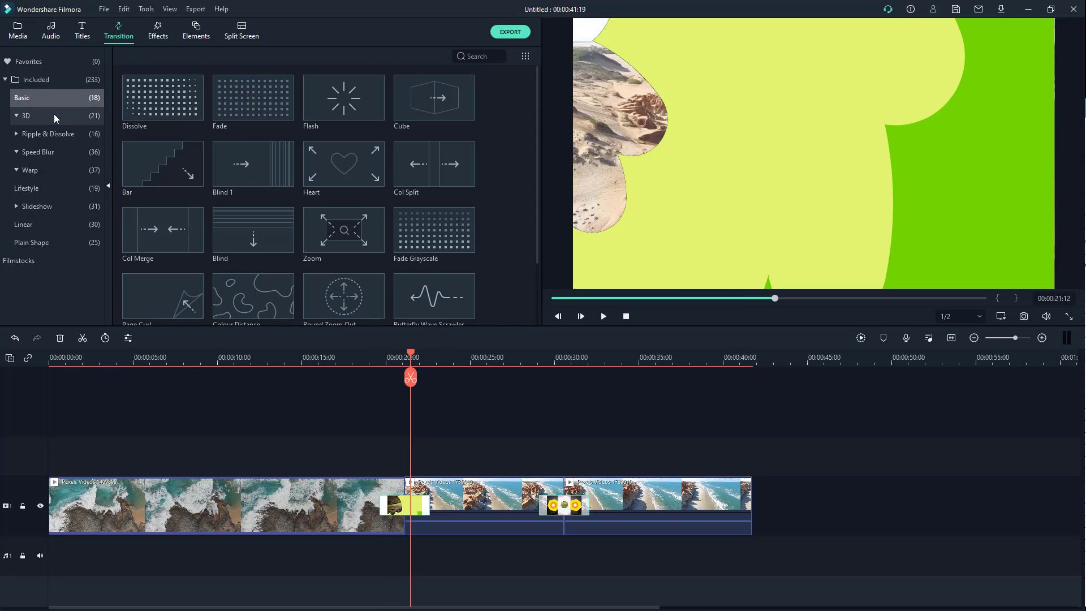
left_click(46, 123)
scroll(332, 193, "down", 3)
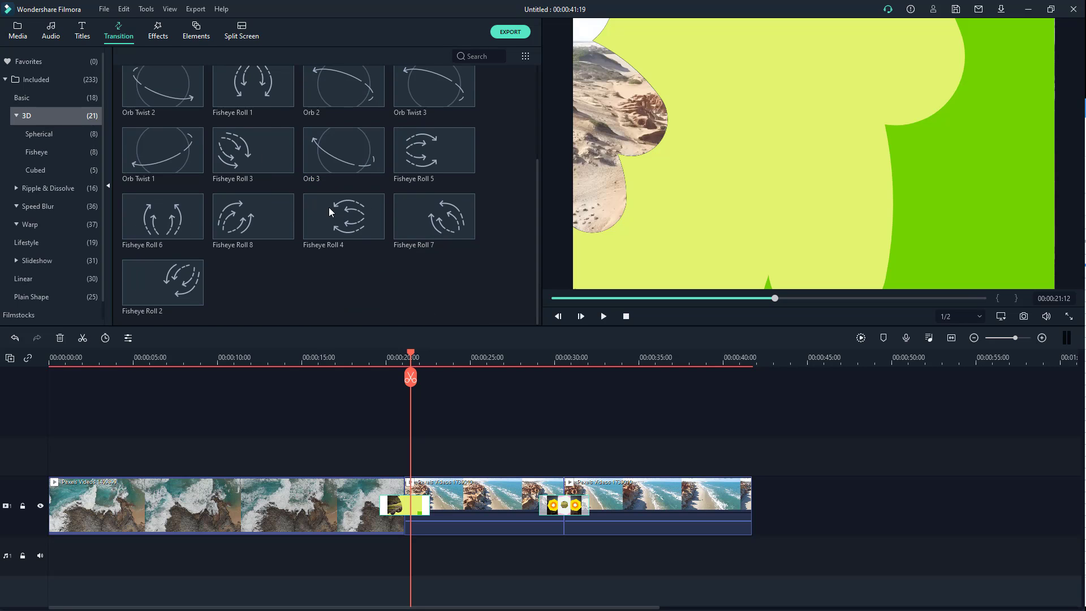
scroll(328, 207, "up", 3)
left_click_drag(270, 179, 408, 502)
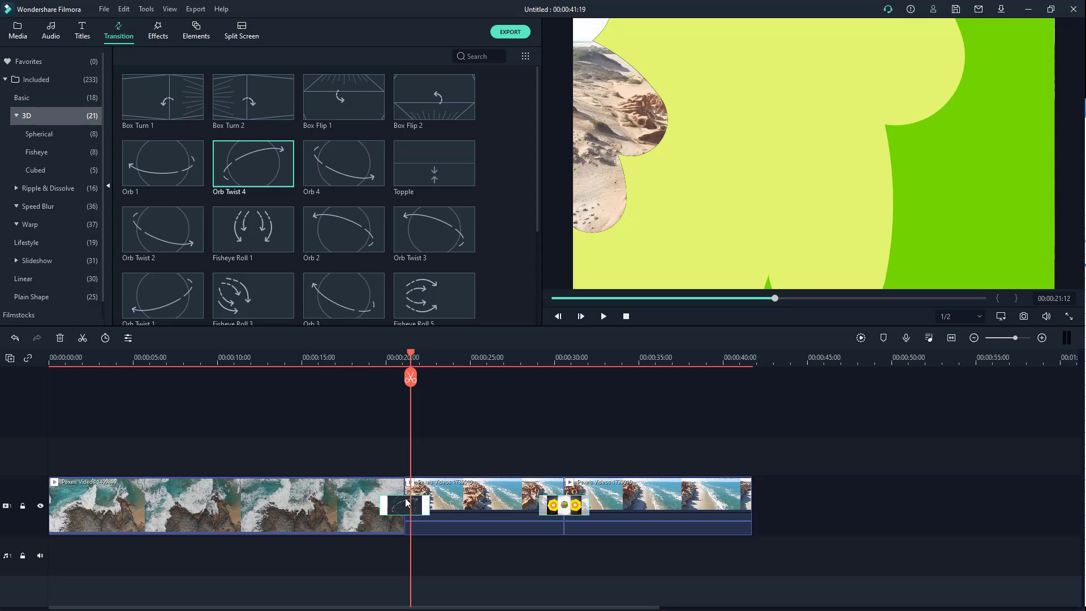
left_click(367, 379)
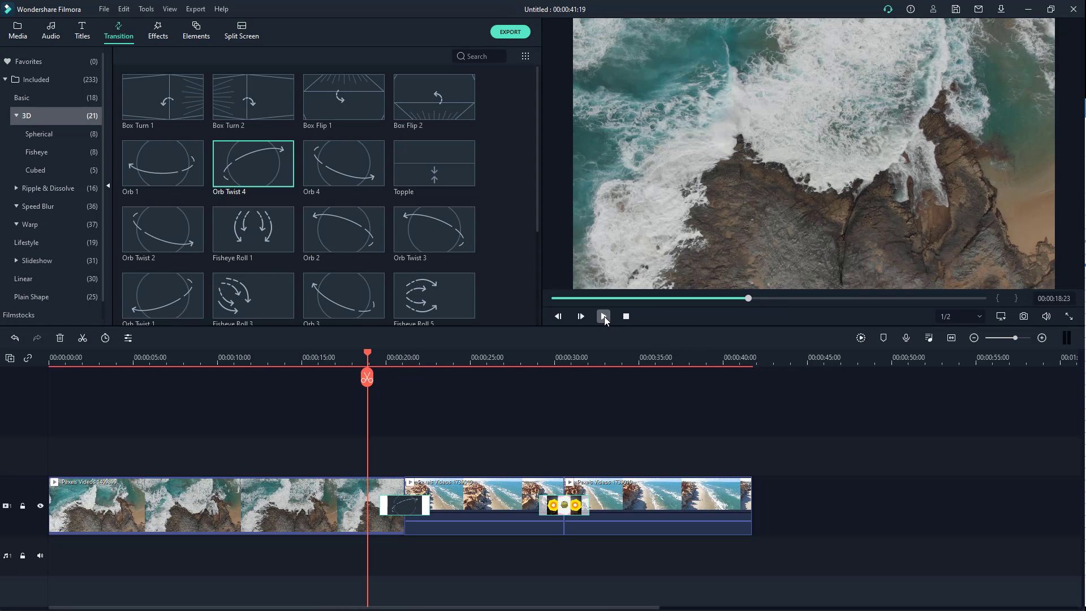
left_click(604, 316)
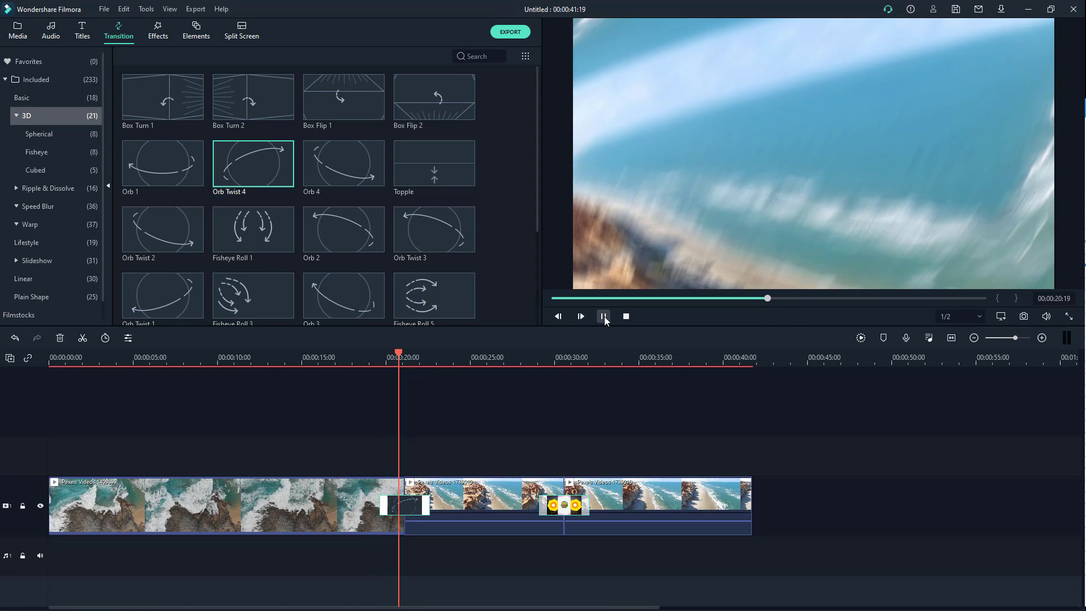
left_click(604, 316)
Switch the Orb Twist 4 transition's mode to Prefix, to Postfix, and back to Prefix
double_click(411, 514)
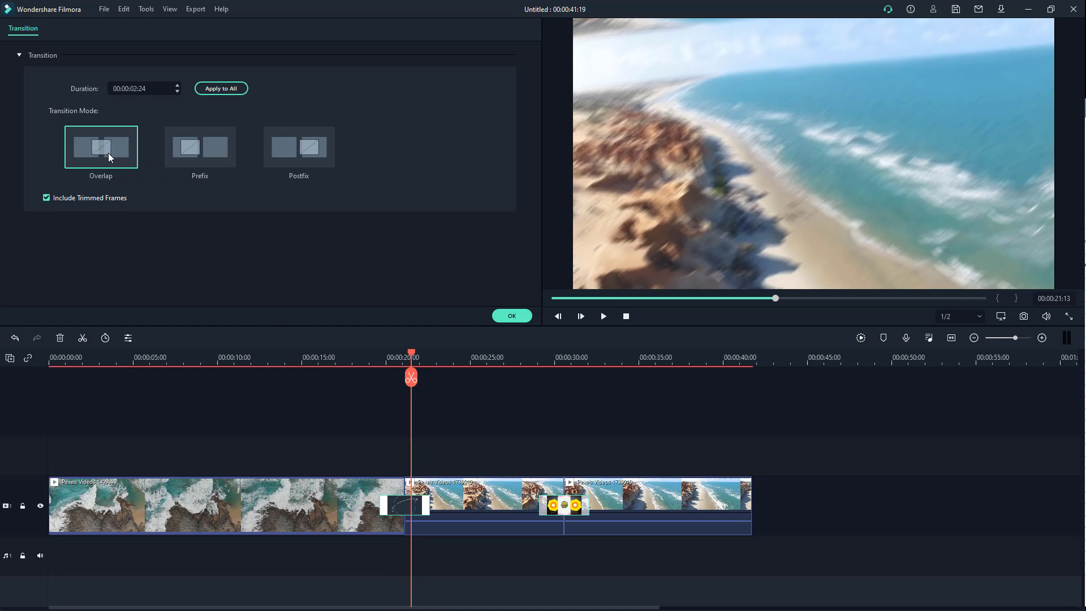
left_click(209, 150)
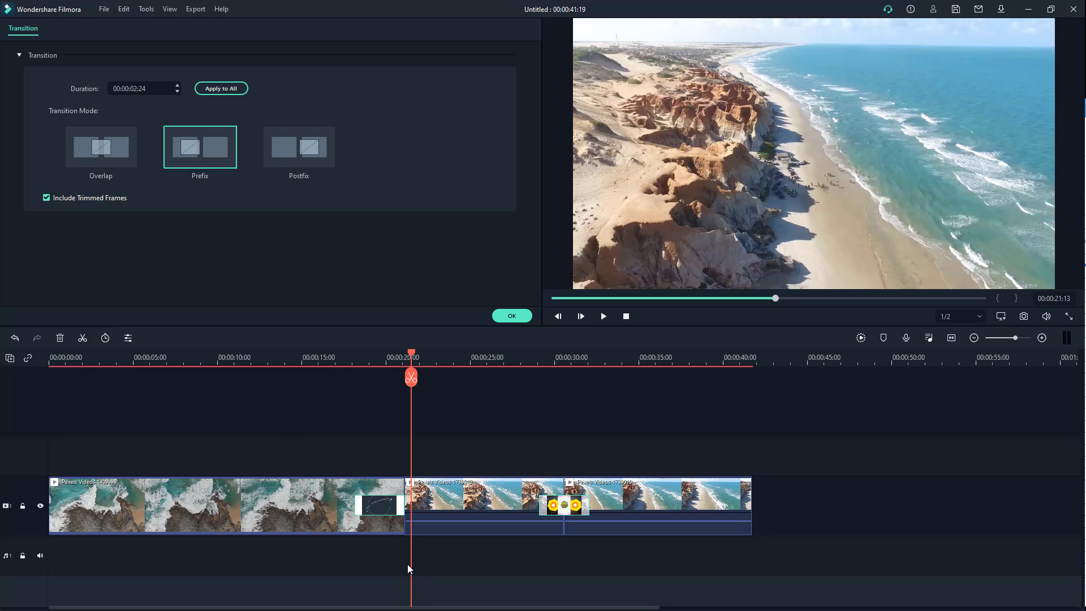
left_click(304, 147)
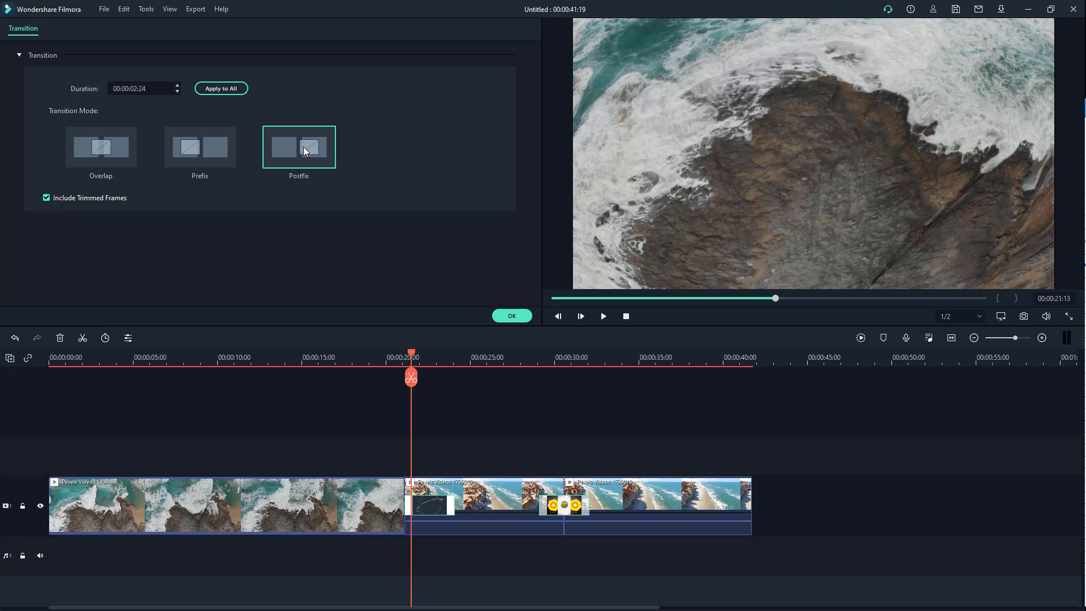
left_click(192, 151)
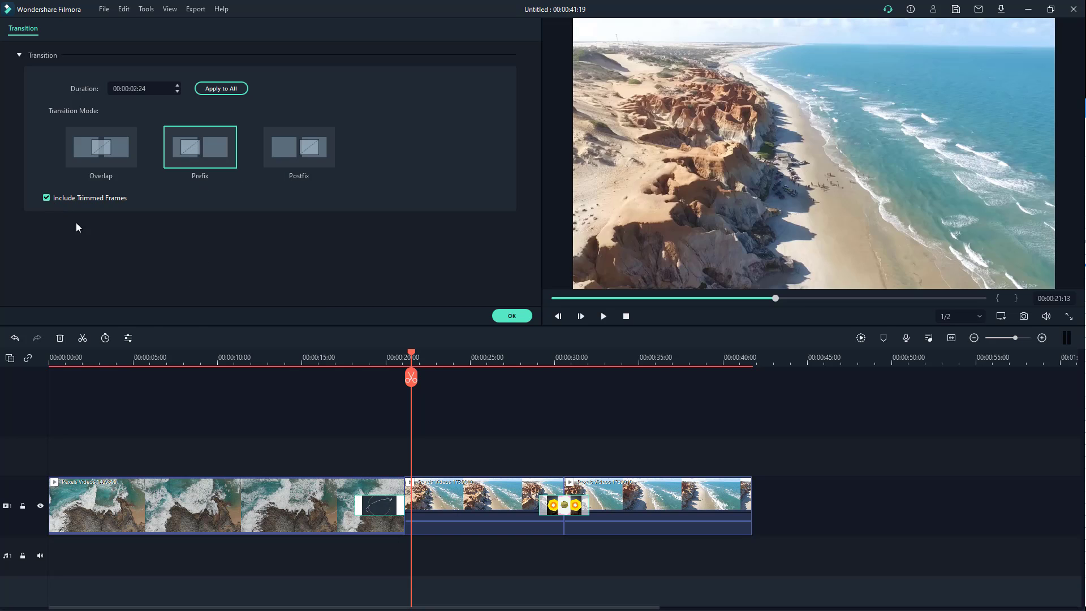
Trim the second clip's start to about 25 seconds and the first clip's end to about 17.5 seconds on the timeline
left_click(393, 530)
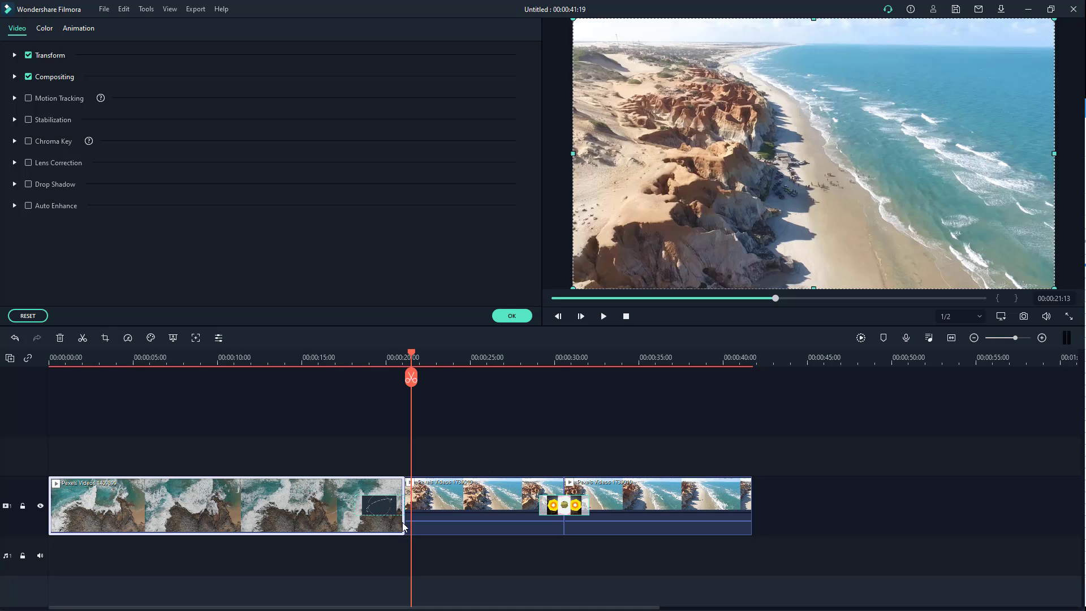
left_click_drag(426, 495, 509, 501)
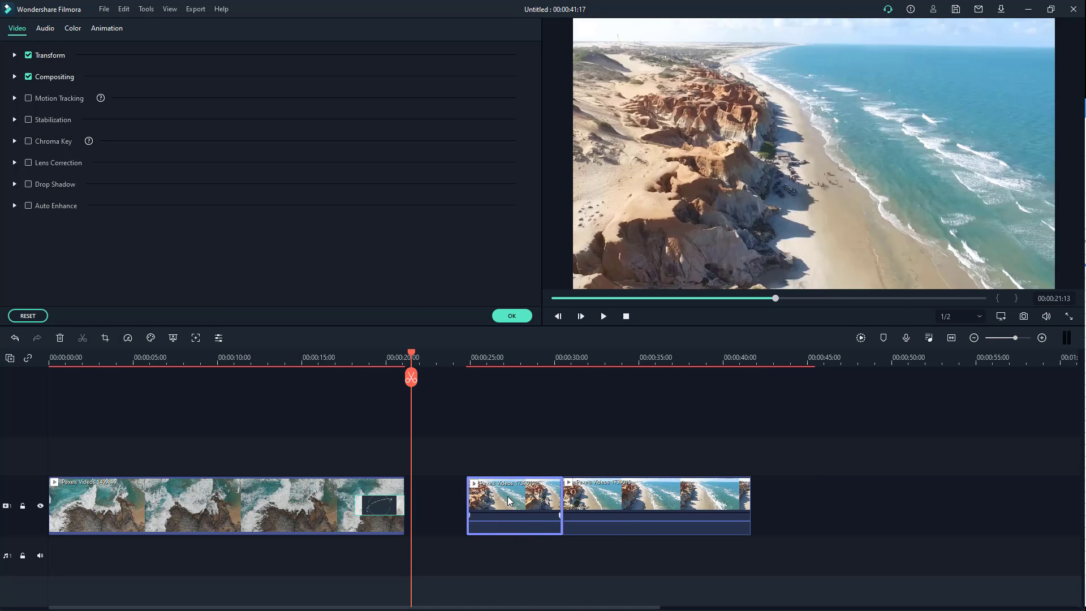
left_click(402, 487)
left_click_drag(402, 487, 344, 488)
Close the gaps between the three clips and make the Orb Twist 4 transition overlap the first cut
left_click_drag(451, 501, 378, 507)
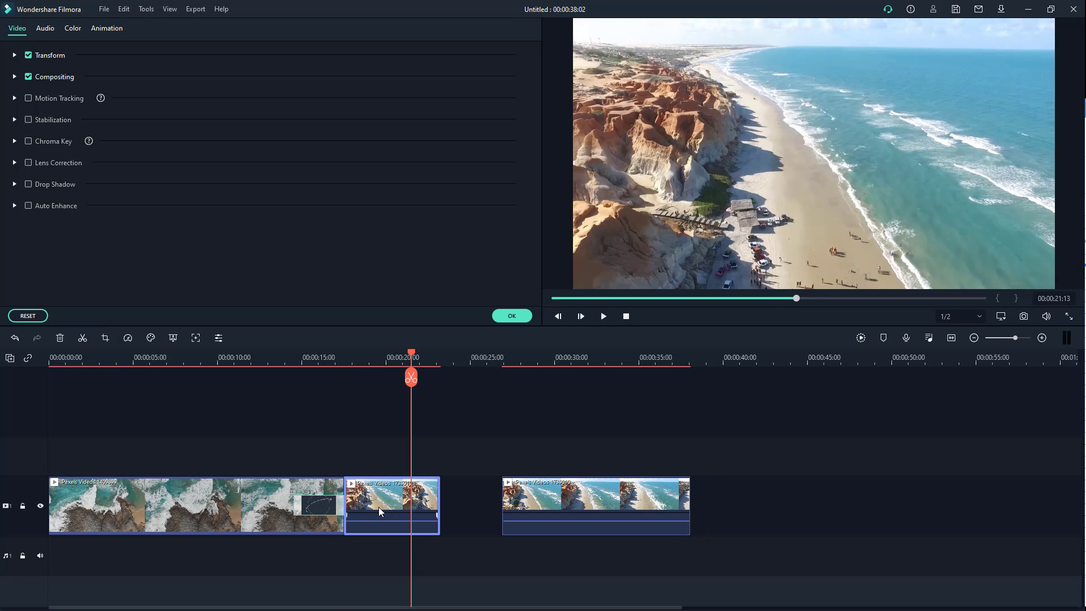
left_click_drag(543, 509, 481, 509)
left_click(337, 502)
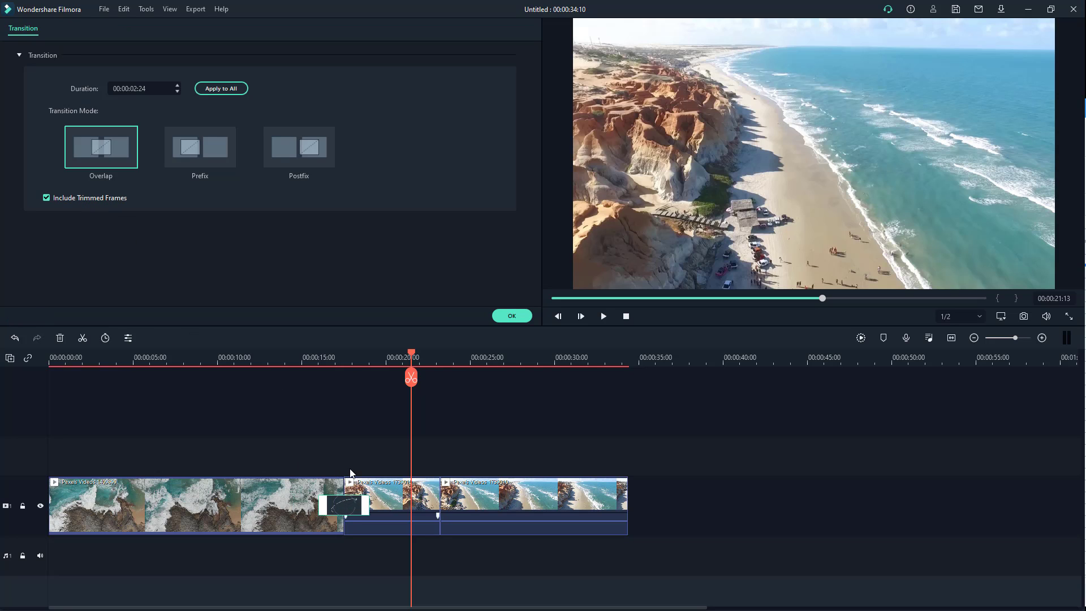
Shift the Orb Twist 4 transition to Postfix at the first cut and play it back from about 17 seconds
left_click_drag(352, 508, 377, 509)
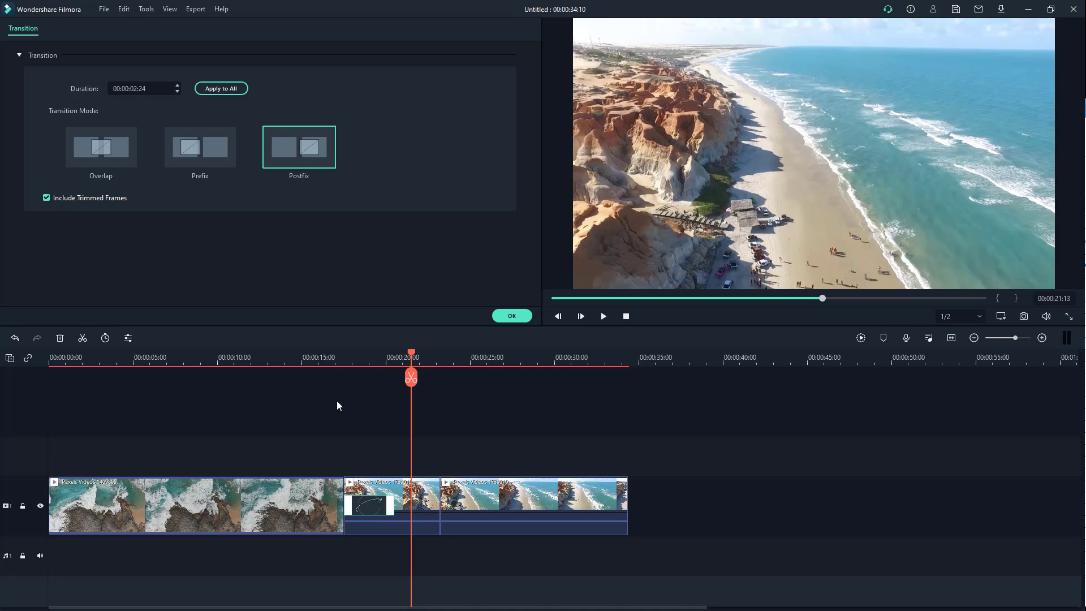
left_click(336, 353)
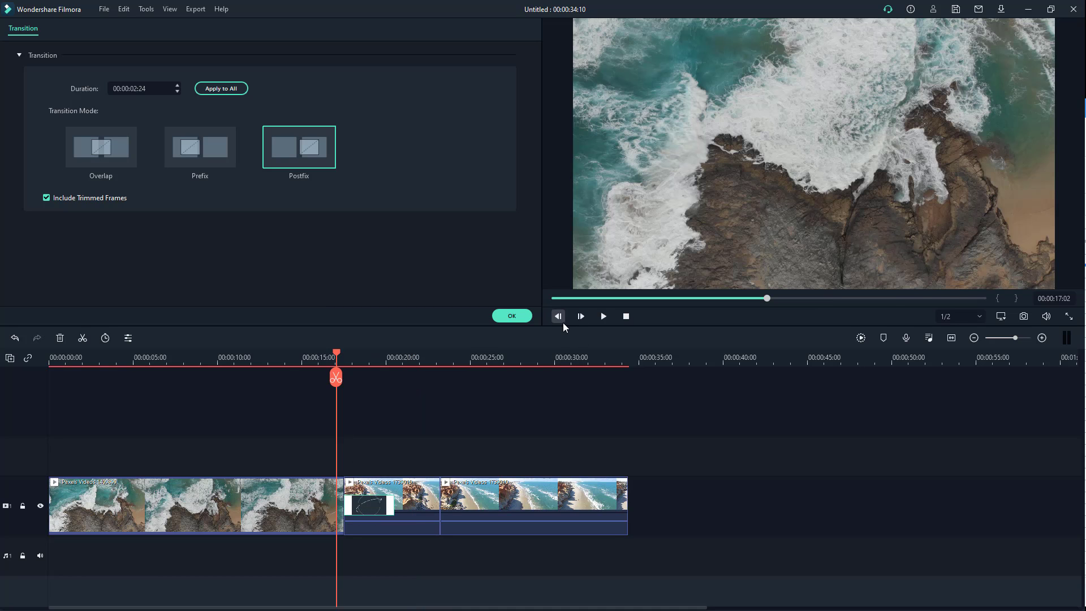
left_click(604, 317)
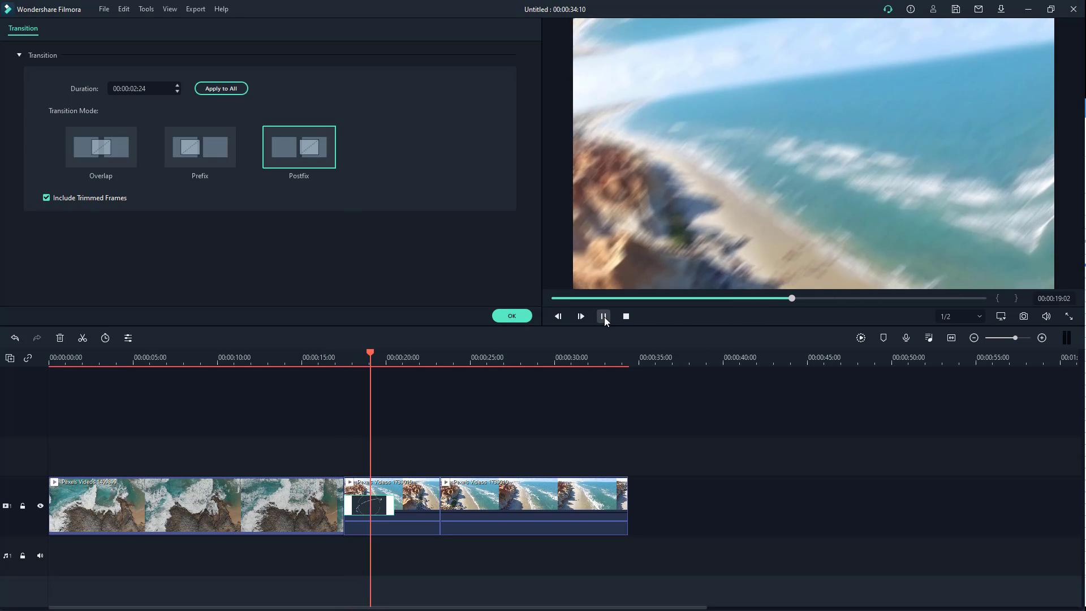
left_click(604, 319)
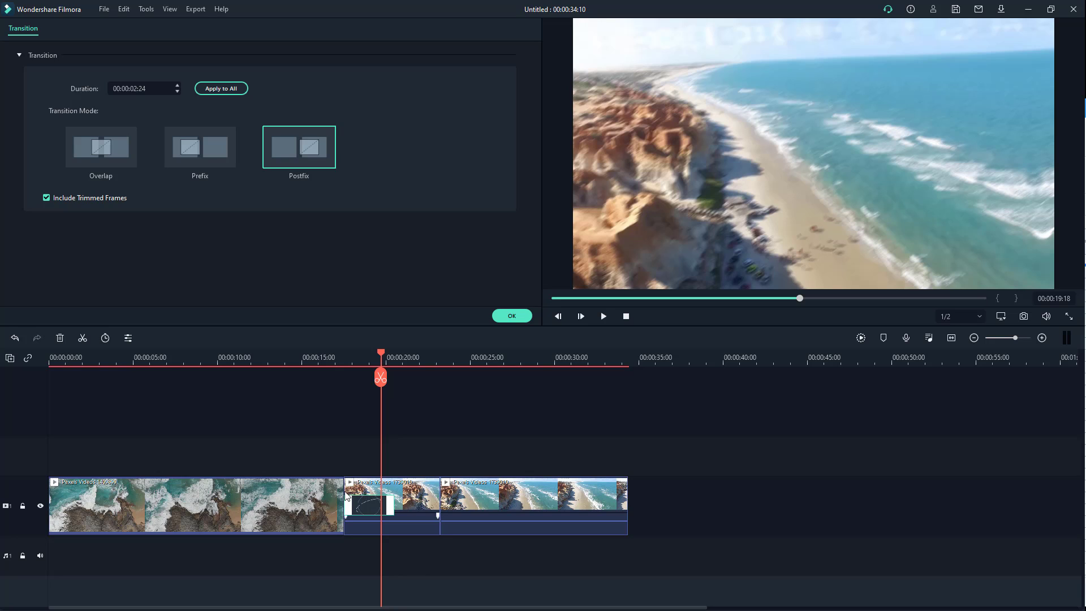
Exclude trimmed frames from the Orb Twist 4 transition, replay it across the first cut and close its settings
left_click(66, 198)
left_click(335, 359)
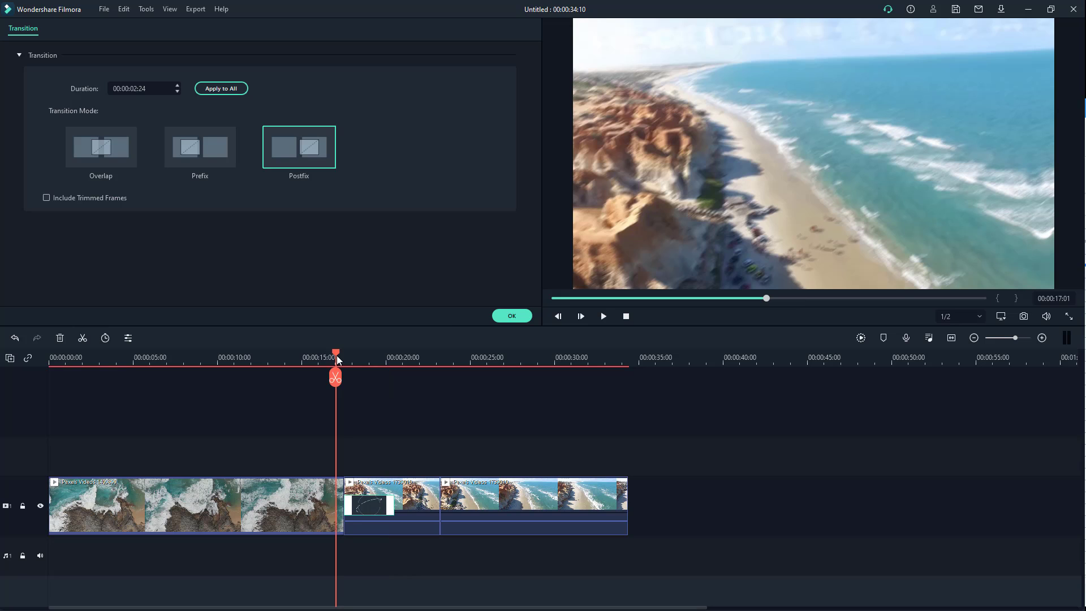
left_click(604, 318)
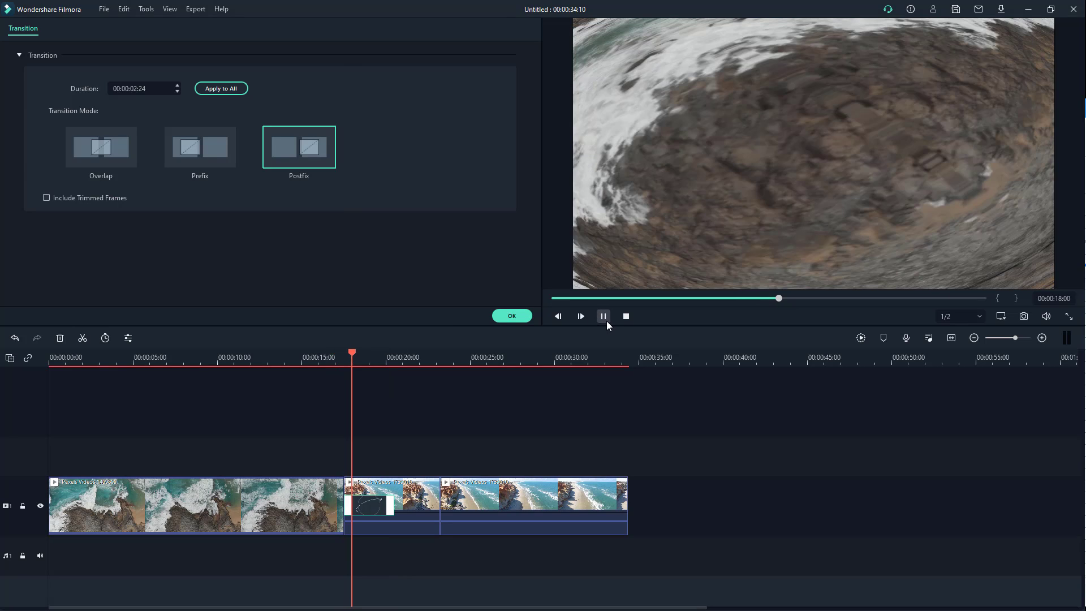
left_click(604, 320)
left_click_drag(347, 379, 322, 378)
left_click(603, 317)
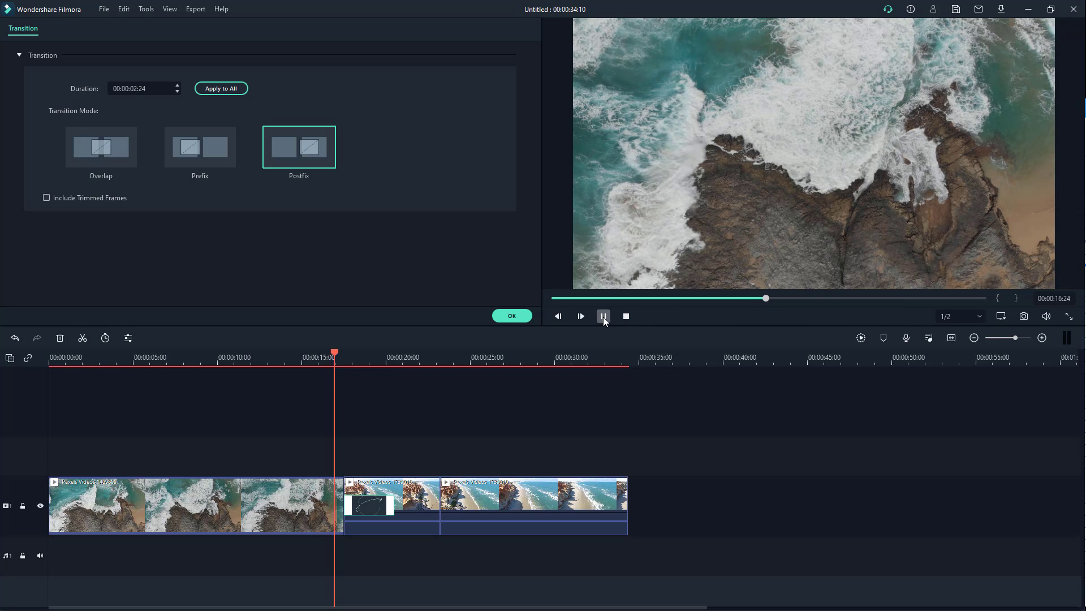
left_click(604, 317)
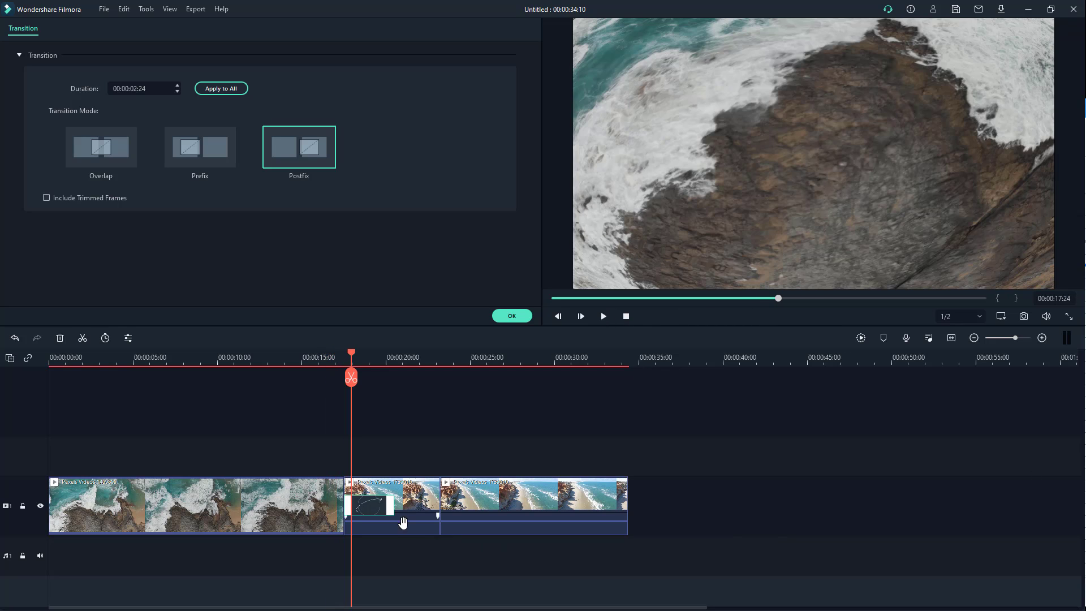
left_click(311, 373)
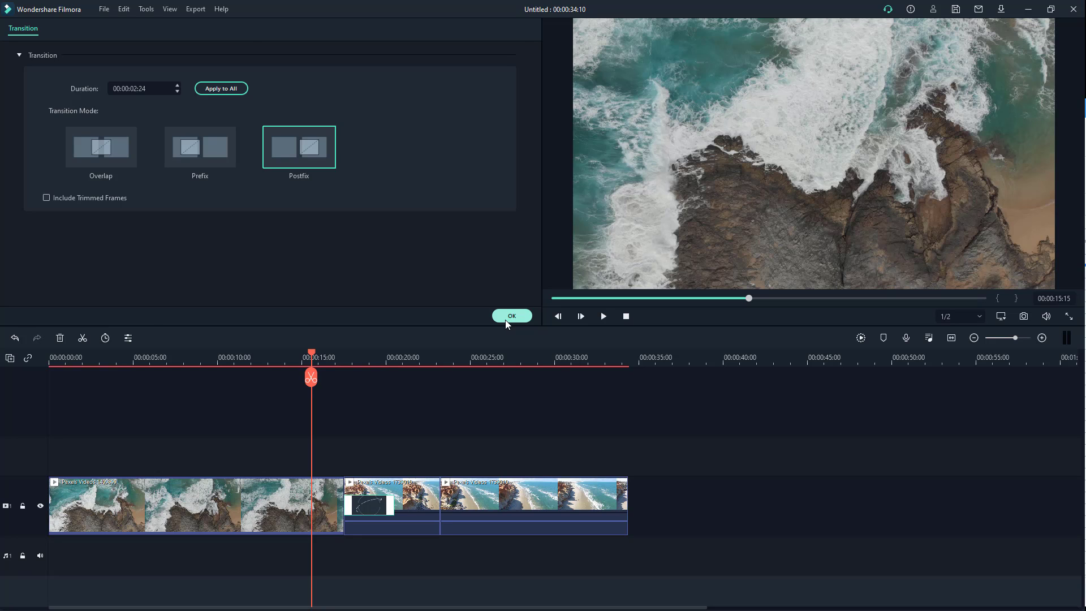
left_click(505, 319)
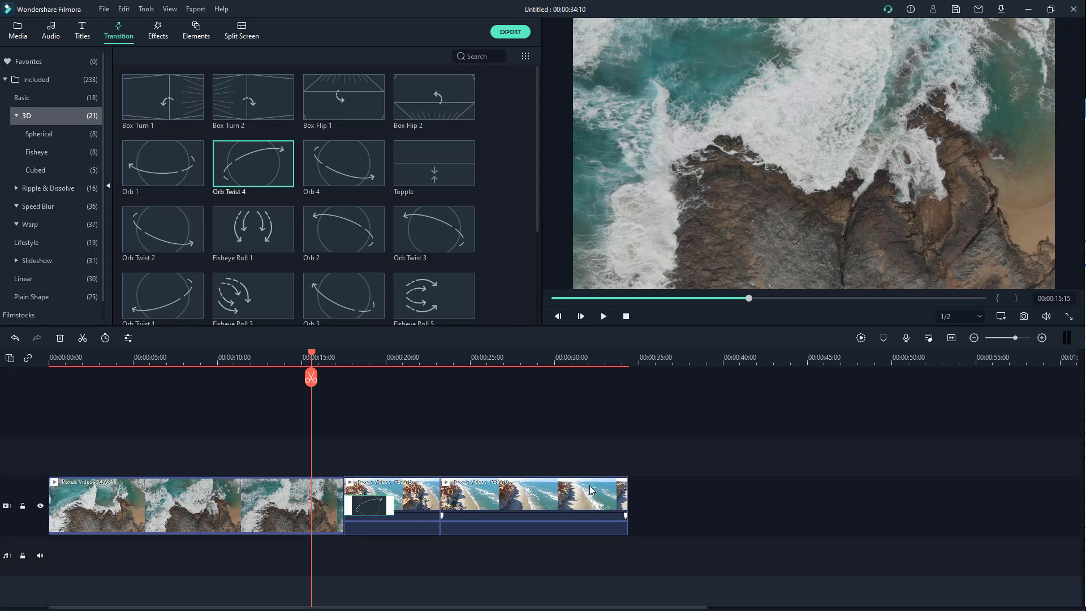